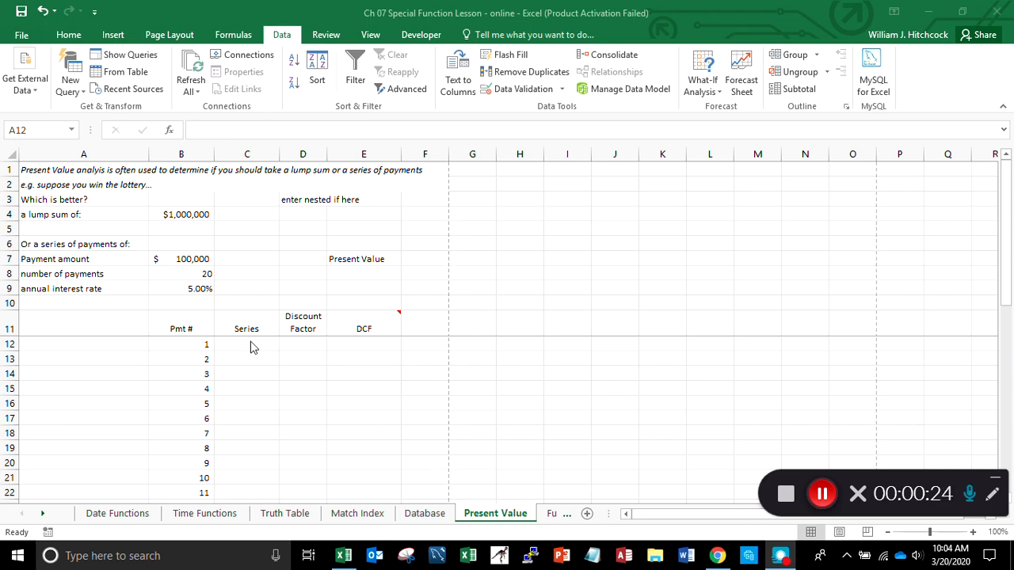
- Enter 1,000,000 as the lump sum in cell B4
{"action": "left_click", "coordinate": [45, 171]}
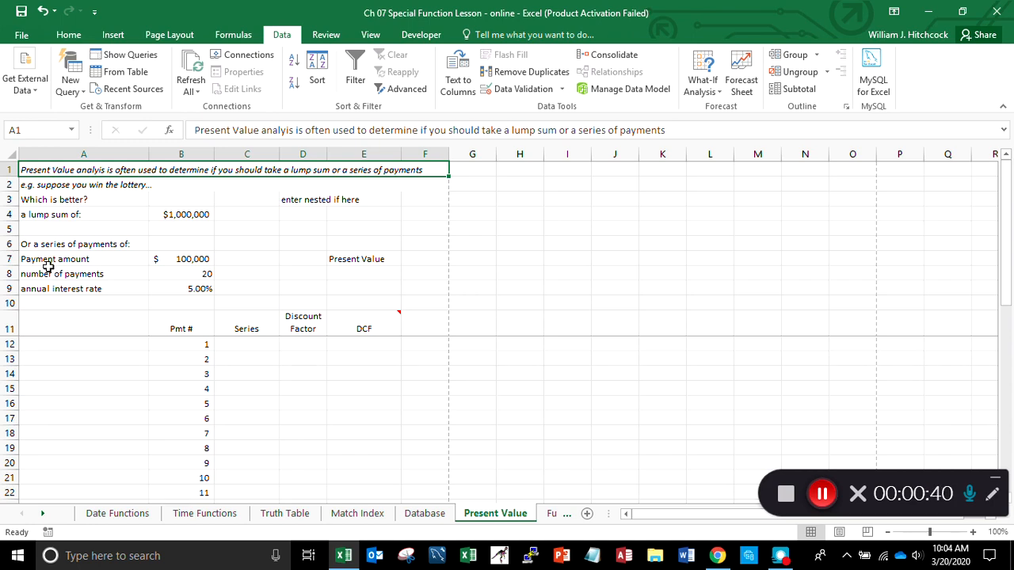
{"action": "key", "text": "Down"}
{"action": "key", "text": "Down"}
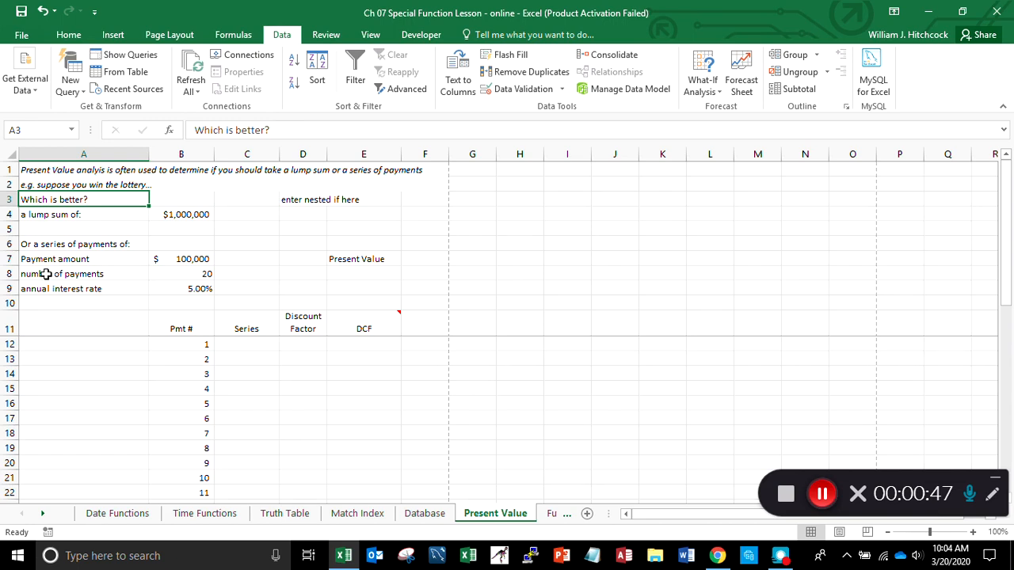
{"action": "key", "text": "Down"}
{"action": "key", "text": "Right"}
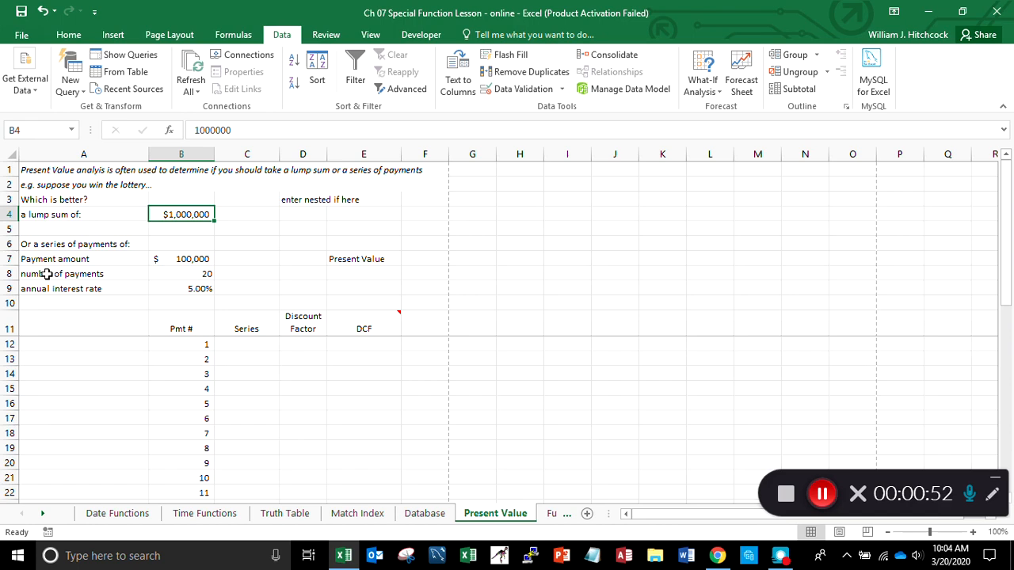
{"action": "type", "text": "1,0"}
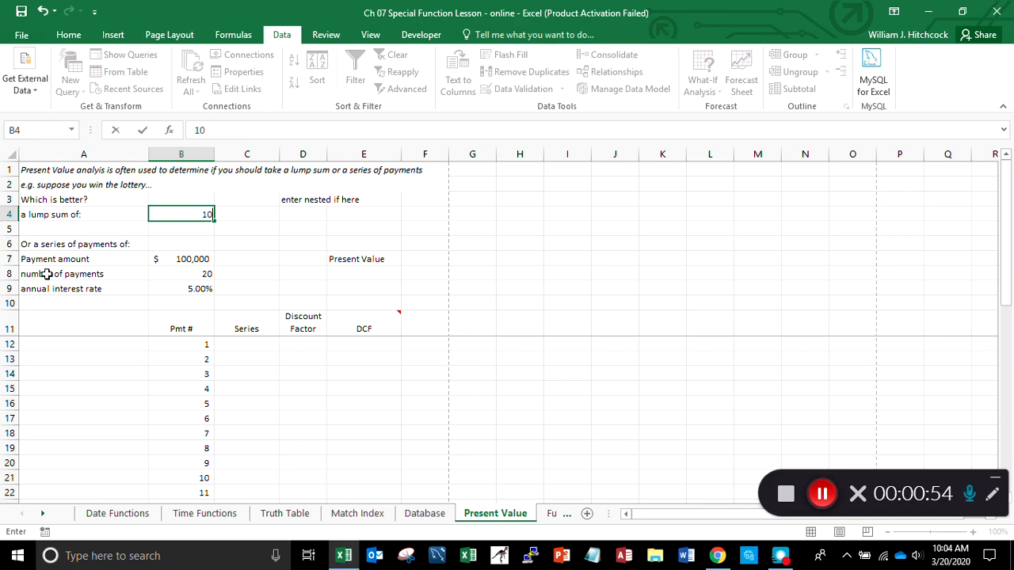
{"action": "type", "text": "00,0000"}
{"action": "key", "text": "Return"}
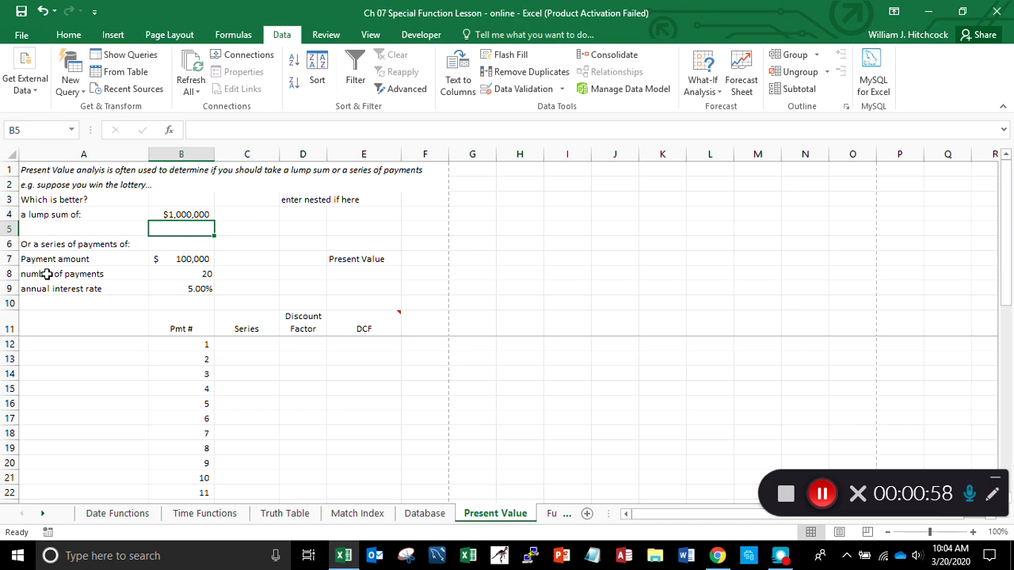
- Calculate the total of the series of payments in cell B6 with the formula =B7*B8
{"action": "key", "text": "Down"}
{"action": "key", "text": "Down"}
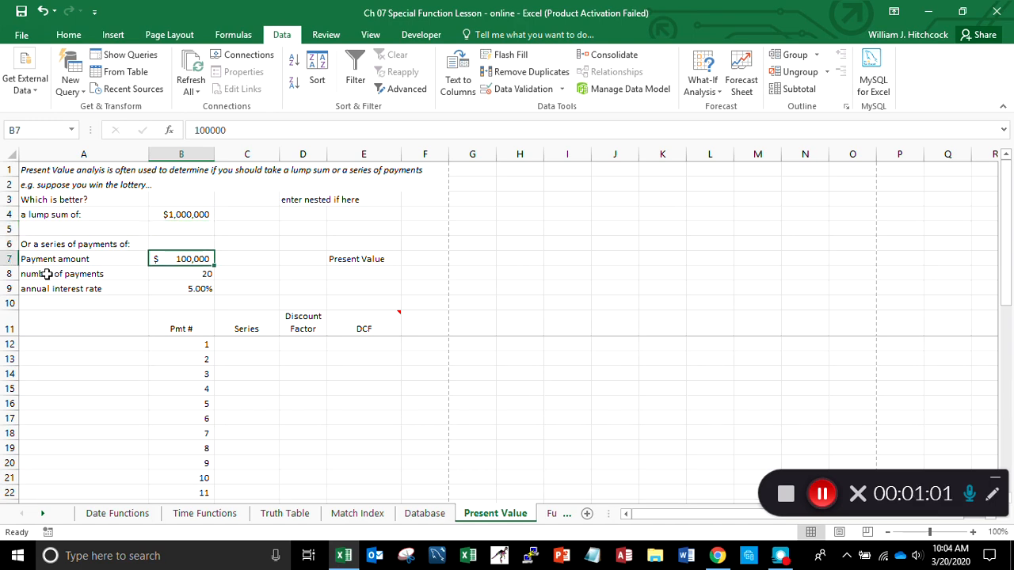
{"action": "key", "text": "Down"}
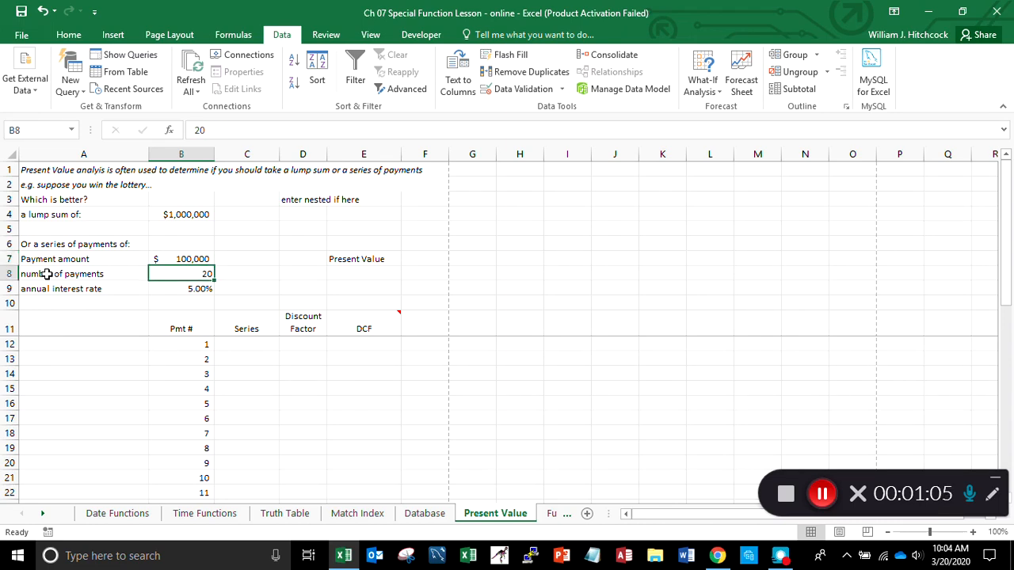
{"action": "key", "text": "Up"}
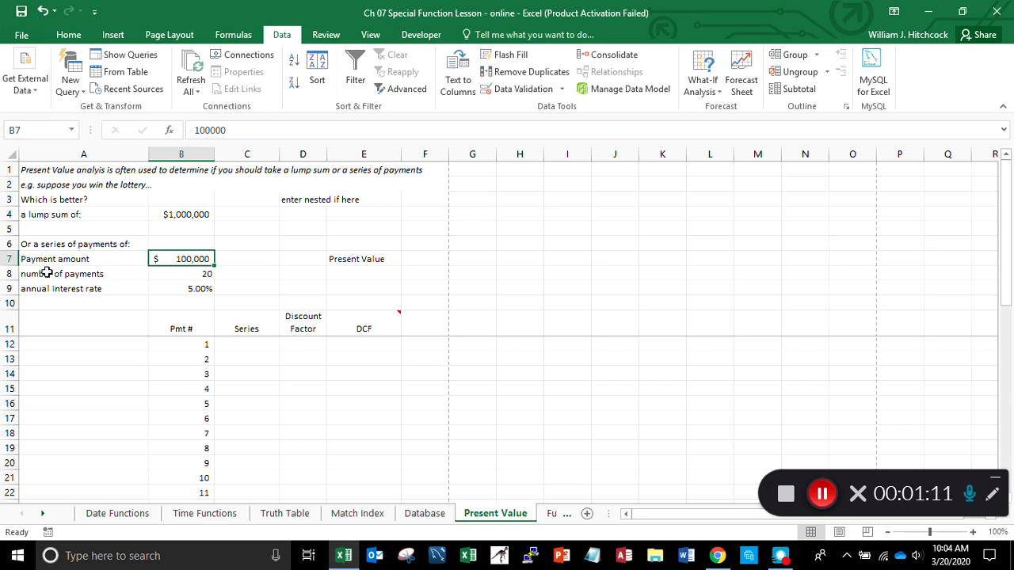
{"action": "key", "text": "Down"}
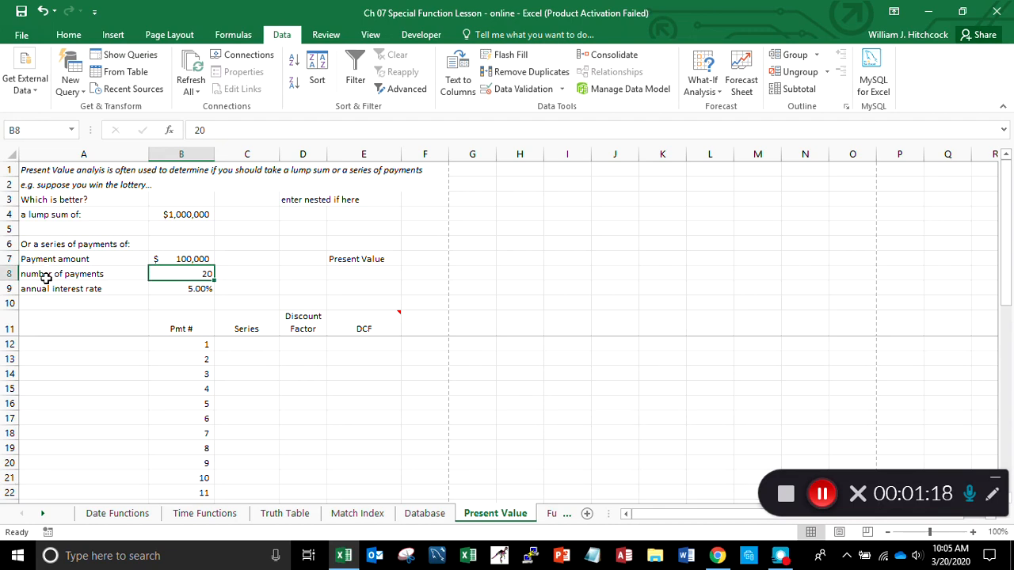
{"action": "key", "text": "Up"}
{"action": "key", "text": "Up"}
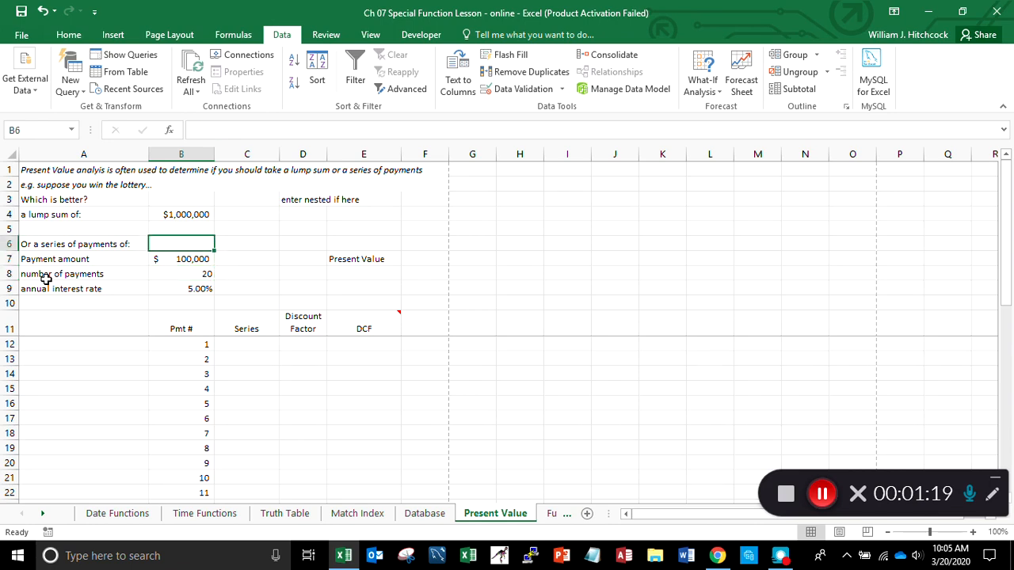
{"action": "type", "text": "="}
{"action": "key", "text": "Down"}
{"action": "type", "text": "*"}
{"action": "key", "text": "Down"}
{"action": "key", "text": "Down"}
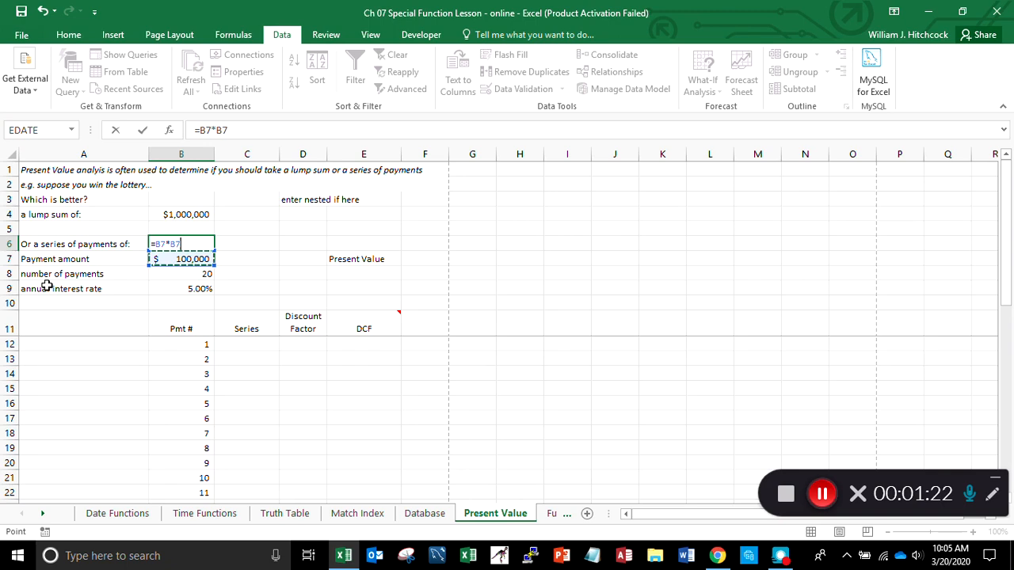
{"action": "key", "text": "Return"}
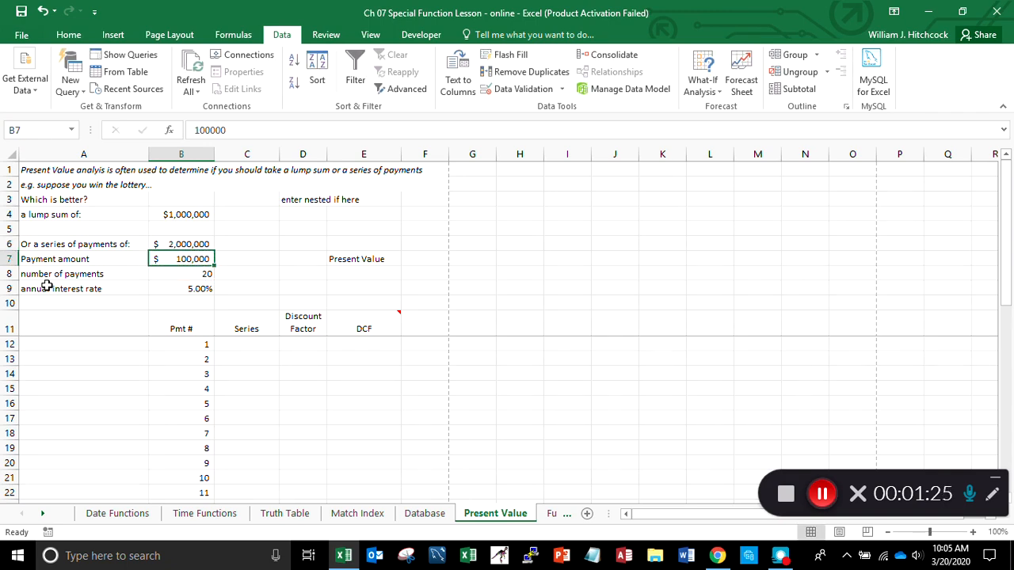
- Compare the lump sum with the series total and review the payment amount, number of payments and annual interest rate
{"action": "key", "text": "Up"}
{"action": "key", "text": "Up"}
{"action": "key", "text": "Up"}
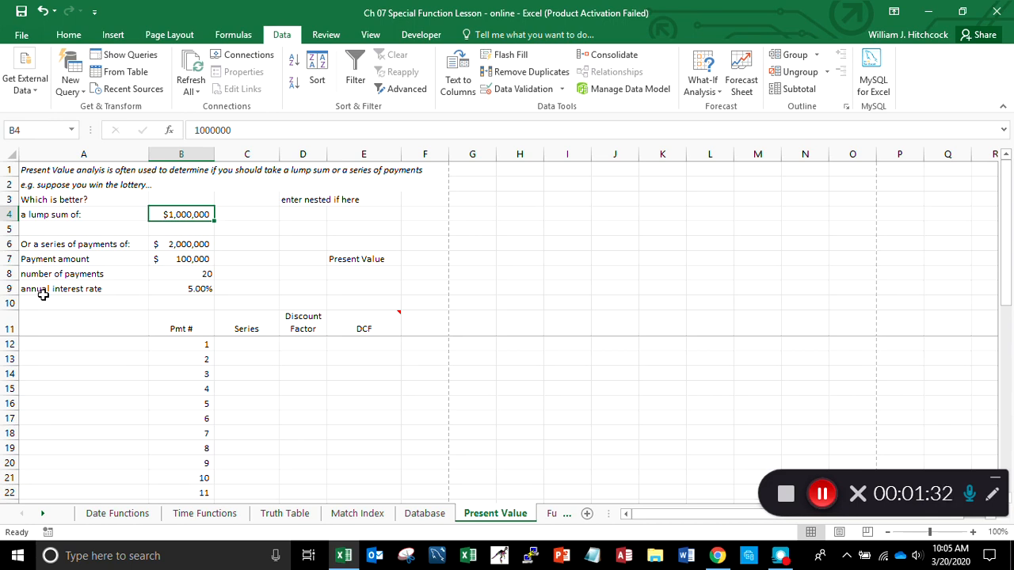
{"action": "key", "text": "Down"}
{"action": "key", "text": "Down"}
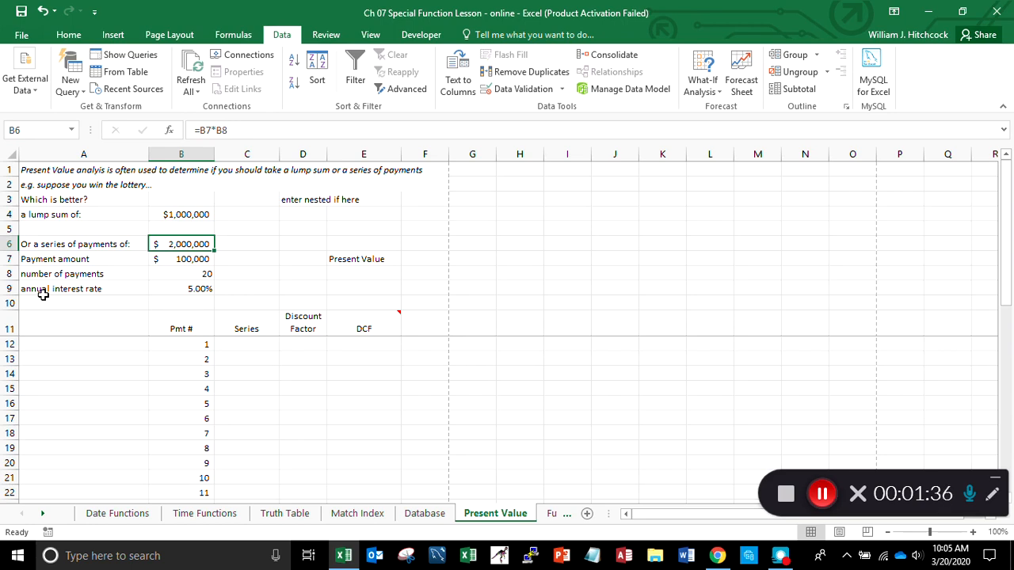
{"action": "key", "text": "Down"}
{"action": "key", "text": "Down"}
{"action": "key", "text": "Down"}
{"action": "key", "text": "Down"}
{"action": "key", "text": "Up"}
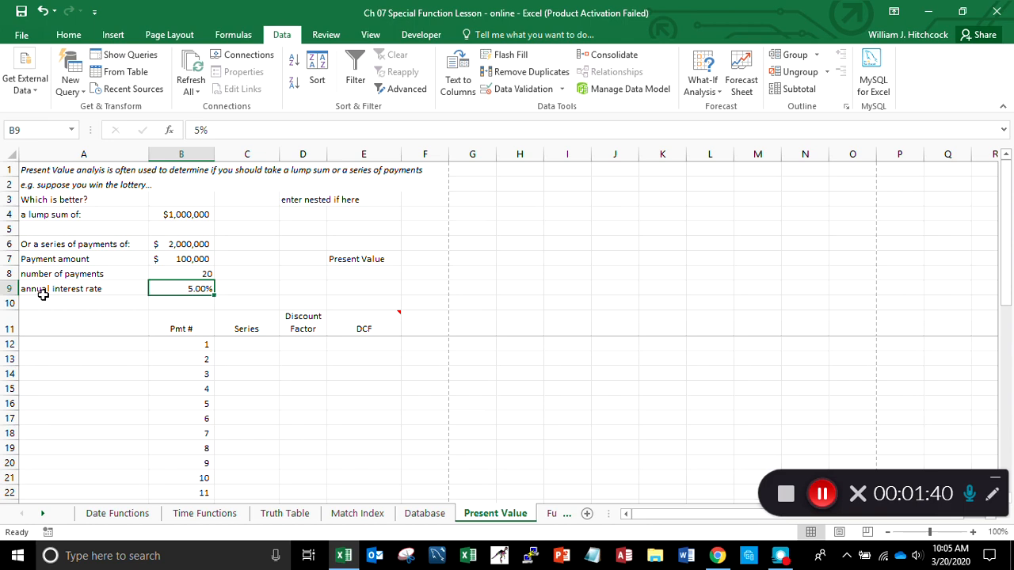
{"action": "left_click", "coordinate": [43, 292]}
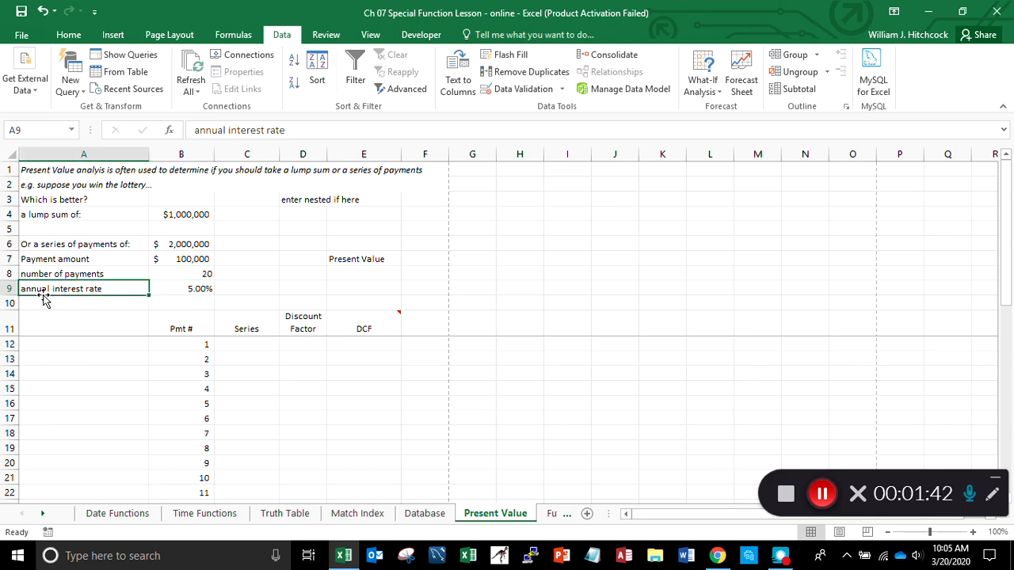
{"action": "key", "text": "Up"}
{"action": "key", "text": "Up"}
{"action": "key", "text": "Up"}
{"action": "key", "text": "Up"}
{"action": "key", "text": "Up"}
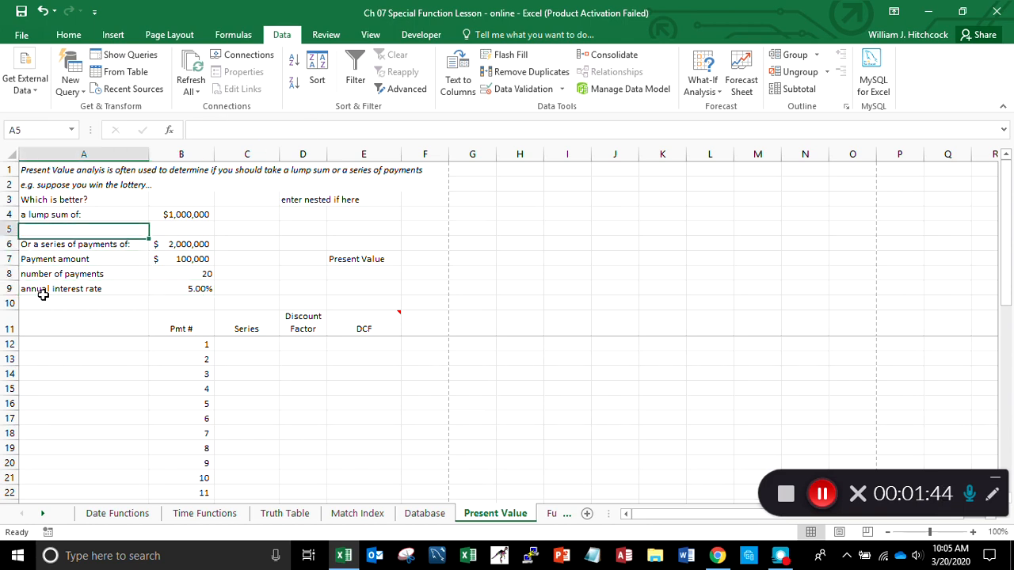
{"action": "key", "text": "Right"}
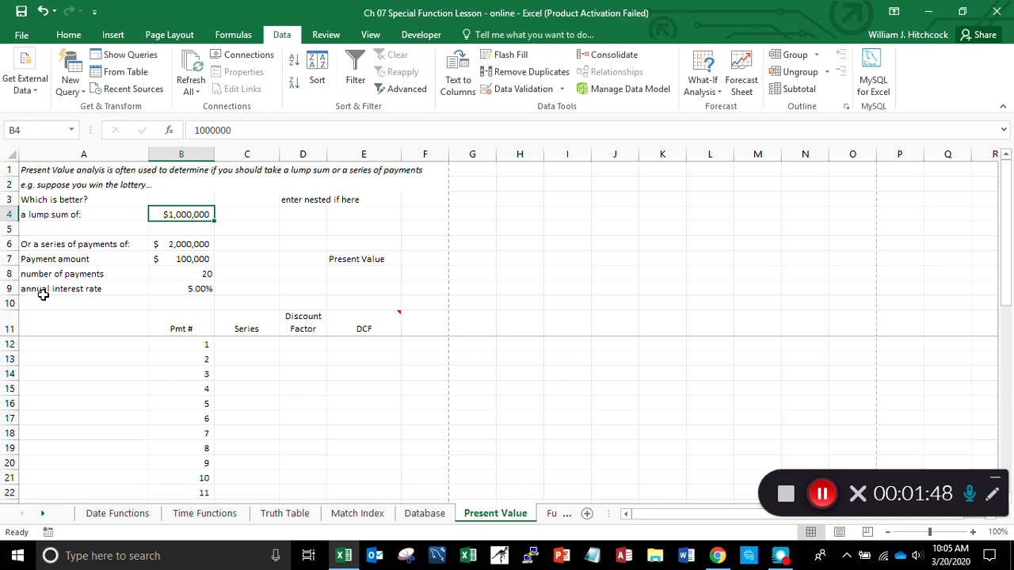
{"action": "key", "text": "Down"}
{"action": "key", "text": "Down"}
{"action": "key", "text": "Down"}
{"action": "key", "text": "Down"}
{"action": "key", "text": "Down"}
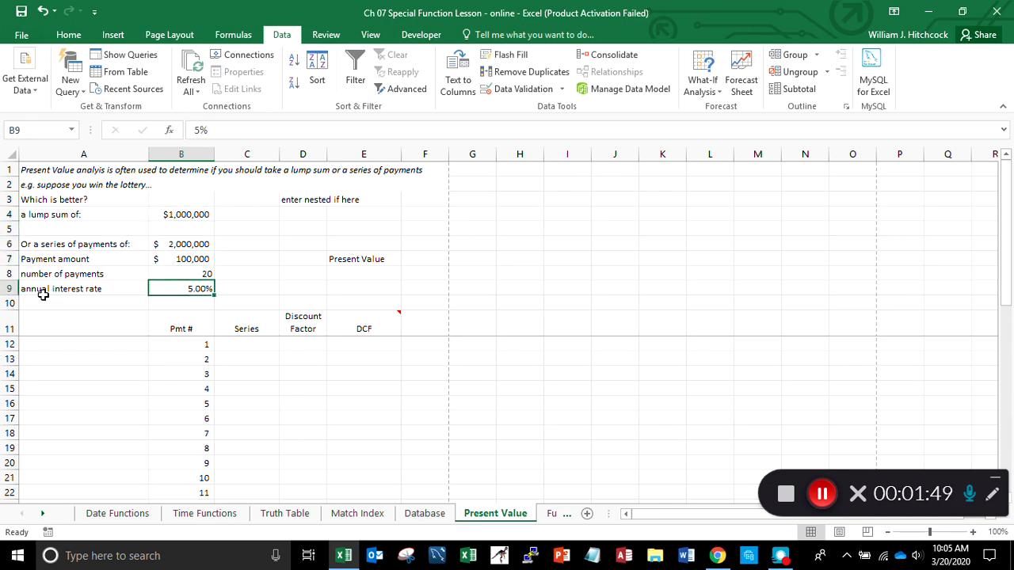
{"action": "key", "text": "Left"}
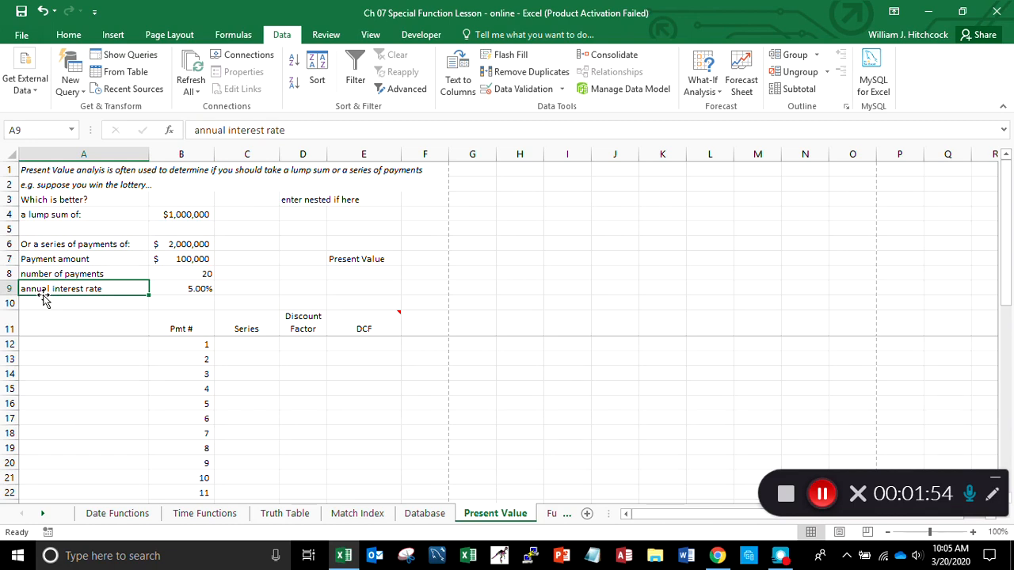
{"action": "key", "text": "Tab"}
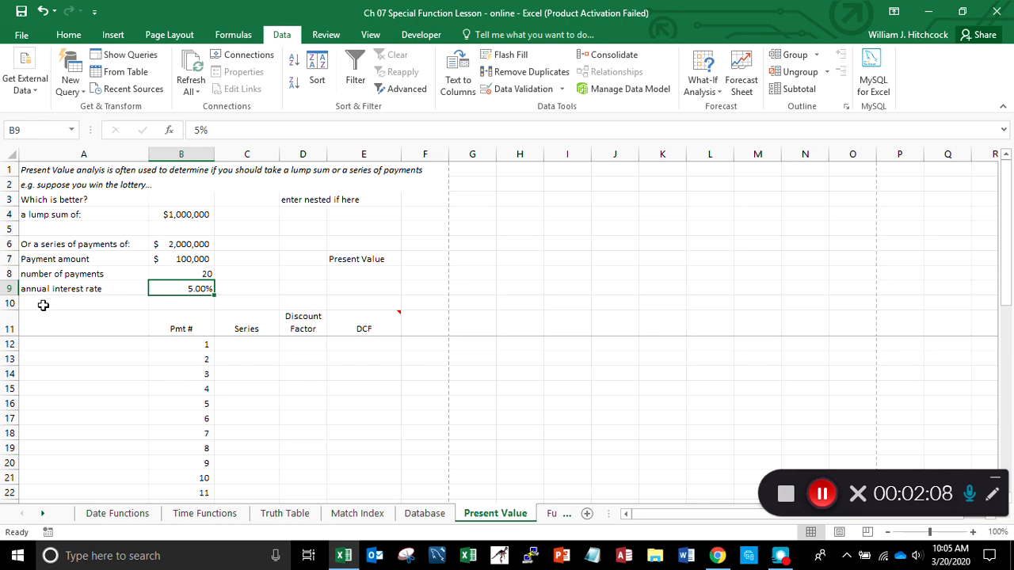
{"action": "key", "text": "Up"}
{"action": "key", "text": "Up"}
{"action": "key", "text": "Up"}
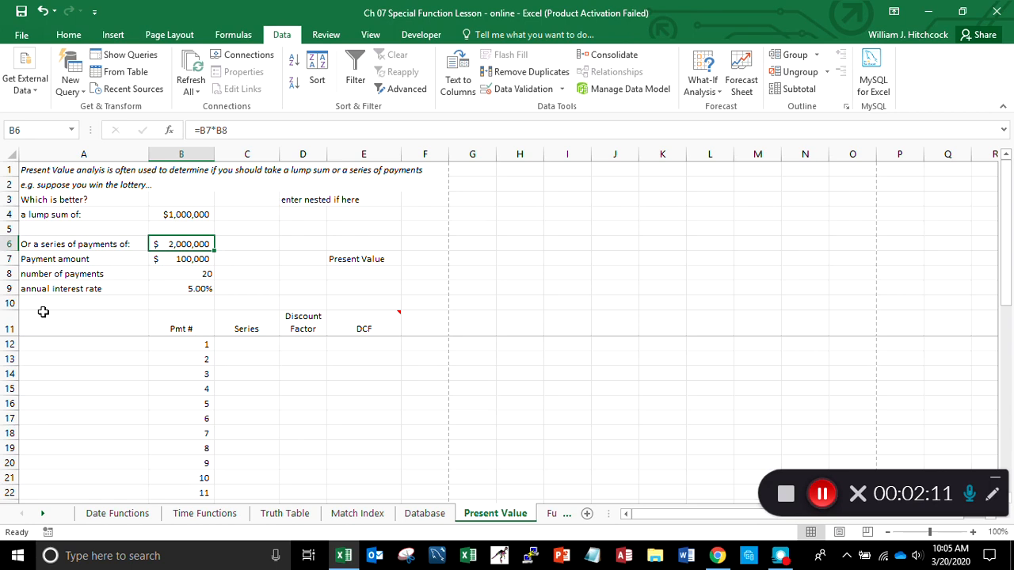
{"action": "key", "text": "Down"}
{"action": "key", "text": "Down"}
{"action": "key", "text": "Down"}
{"action": "key", "text": "Down"}
{"action": "key", "text": "Down"}
{"action": "key", "text": "Down"}
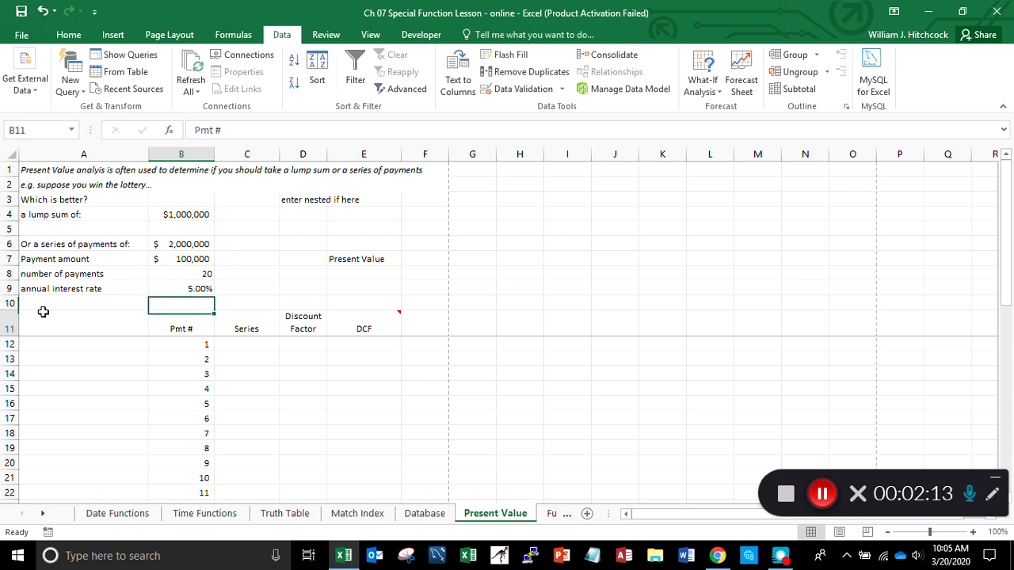
{"action": "key", "text": "Right"}
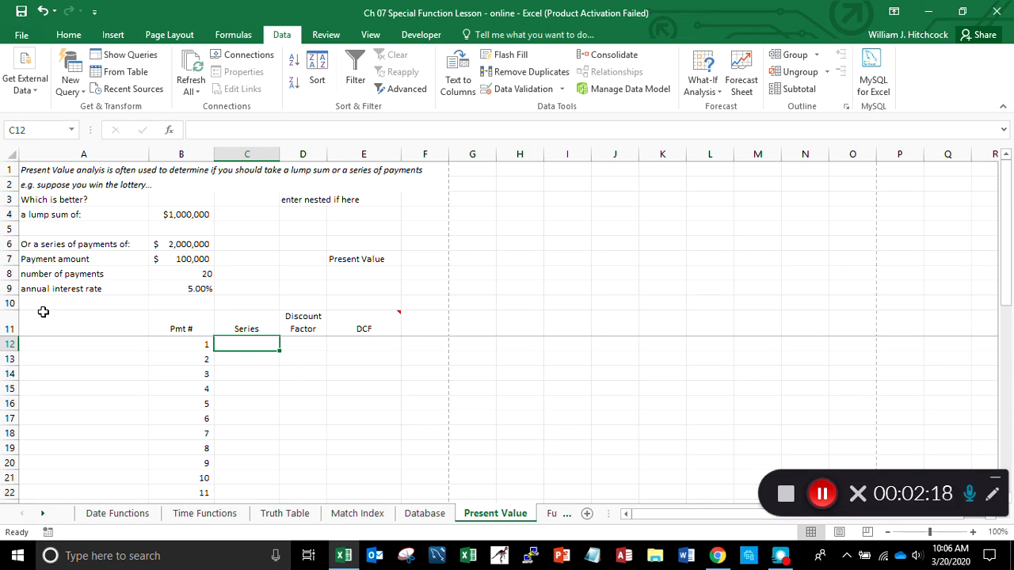
- Look through the payment numbers in column B down to the Totals row and return to the first Series cell
{"action": "key", "text": "Left"}
{"action": "key", "text": "Down"}
{"action": "key", "text": "Down"}
{"action": "key", "text": "Down"}
{"action": "key", "text": "Down"}
{"action": "key", "text": "Down"}
{"action": "key", "text": "Down"}
{"action": "key", "text": "Down"}
{"action": "key", "text": "Down"}
{"action": "key", "text": "Down"}
{"action": "key", "text": "Down"}
{"action": "key", "text": "Down"}
{"action": "key", "text": "Down"}
{"action": "key", "text": "Down"}
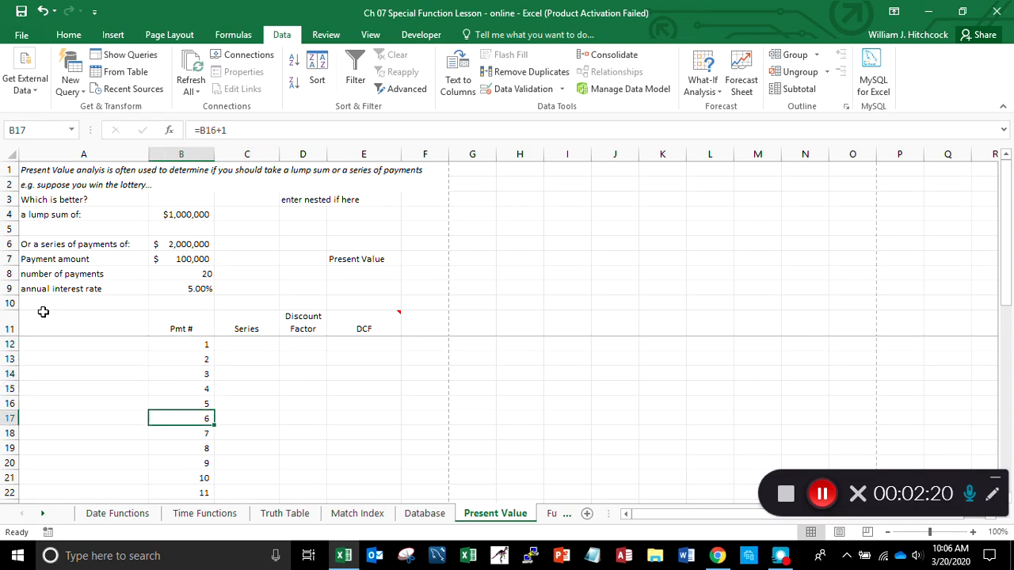
{"action": "key", "text": "Down"}
{"action": "key", "text": "Down"}
{"action": "key", "text": "Down"}
{"action": "key", "text": "Down"}
{"action": "key", "text": "Down"}
{"action": "key", "text": "Down"}
{"action": "key", "text": "Down"}
{"action": "key", "text": "Down"}
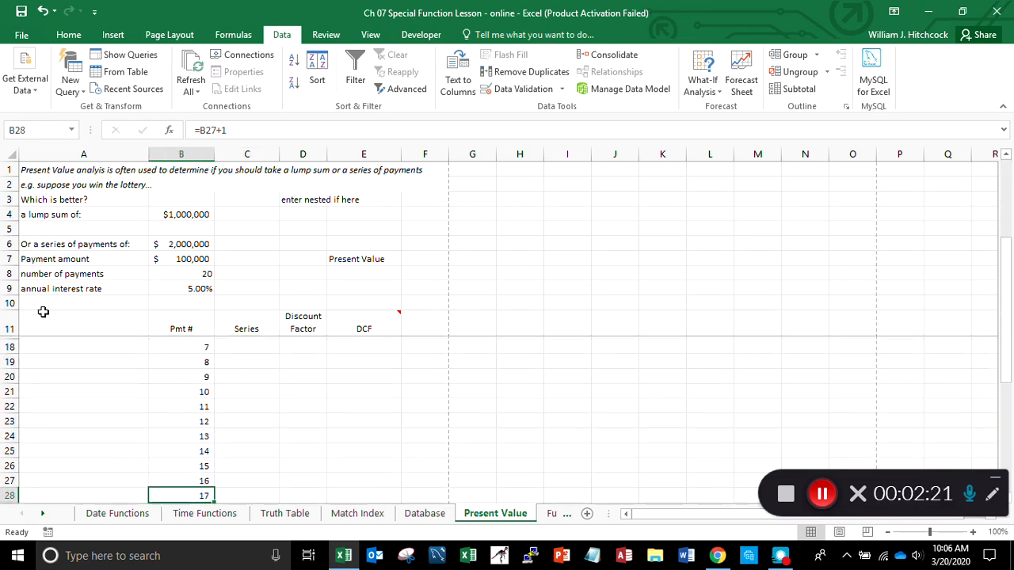
{"action": "key", "text": "Up"}
{"action": "key", "text": "Up"}
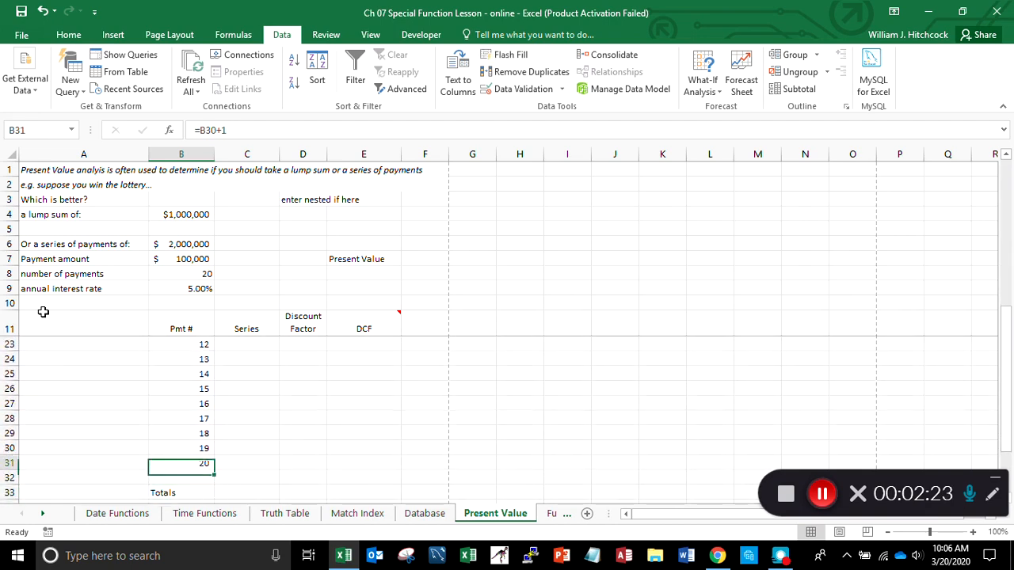
{"action": "key", "text": "Down"}
{"action": "key", "text": "Down"}
{"action": "key", "text": "Right"}
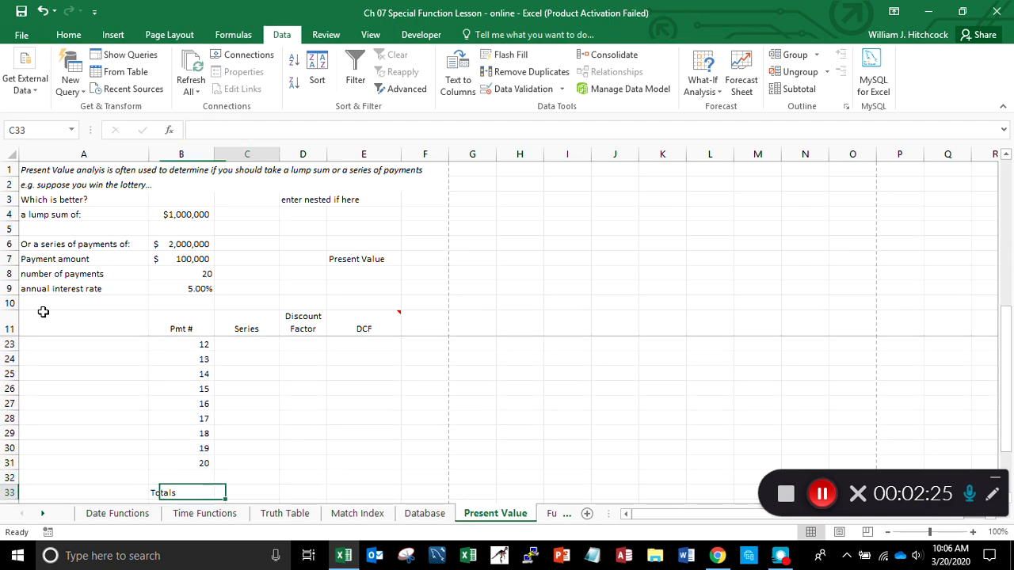
{"action": "key", "text": "Up"}
{"action": "key", "text": "Up"}
{"action": "key", "text": "Up"}
{"action": "key", "text": "Up"}
{"action": "key", "text": "Up"}
{"action": "key", "text": "Up"}
{"action": "key", "text": "Up"}
{"action": "key", "text": "Up"}
{"action": "key", "text": "Up"}
{"action": "key", "text": "Up"}
{"action": "key", "text": "Up"}
{"action": "key", "text": "Up"}
{"action": "key", "text": "Up"}
{"action": "key", "text": "Up"}
{"action": "key", "text": "Up"}
{"action": "key", "text": "Up"}
{"action": "key", "text": "Up"}
{"action": "key", "text": "Up"}
{"action": "key", "text": "Up"}
{"action": "key", "text": "Up"}
{"action": "key", "text": "Up"}
{"action": "key", "text": "Up"}
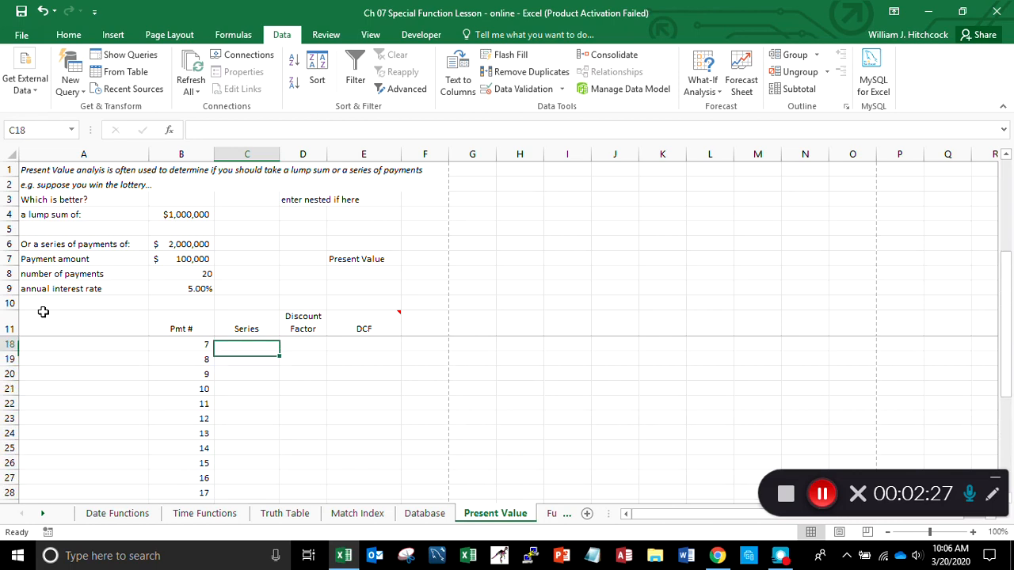
{"action": "key", "text": "Down"}
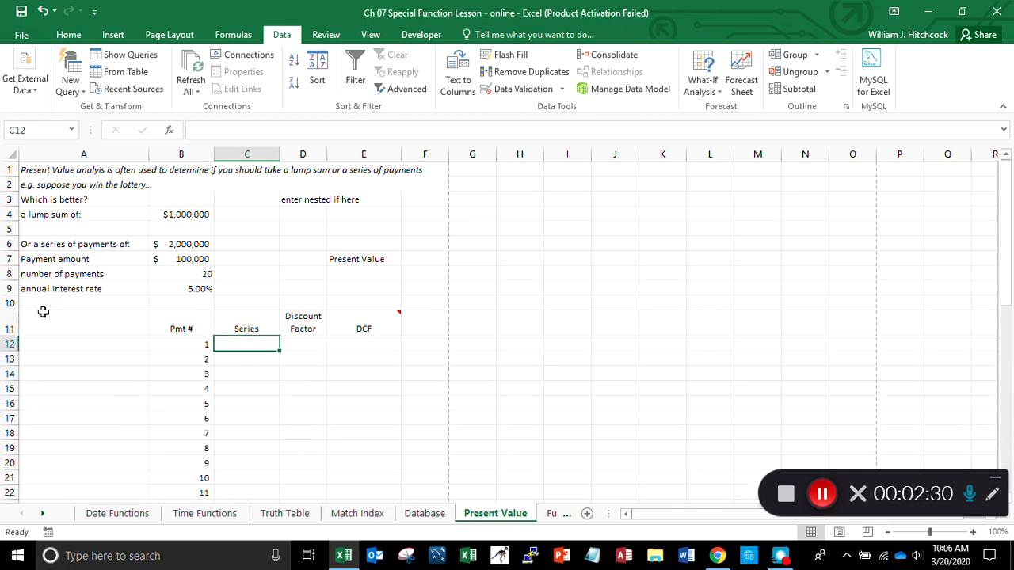
- Reference the payment amount in the first Series cell, C12, with the row-locked formula =B$7
{"action": "type", "text": "="}
{"action": "key", "text": "Up"}
{"action": "key", "text": "Up"}
{"action": "key", "text": "Up"}
{"action": "key", "text": "Up"}
{"action": "key", "text": "Up"}
{"action": "key", "text": "Left"}
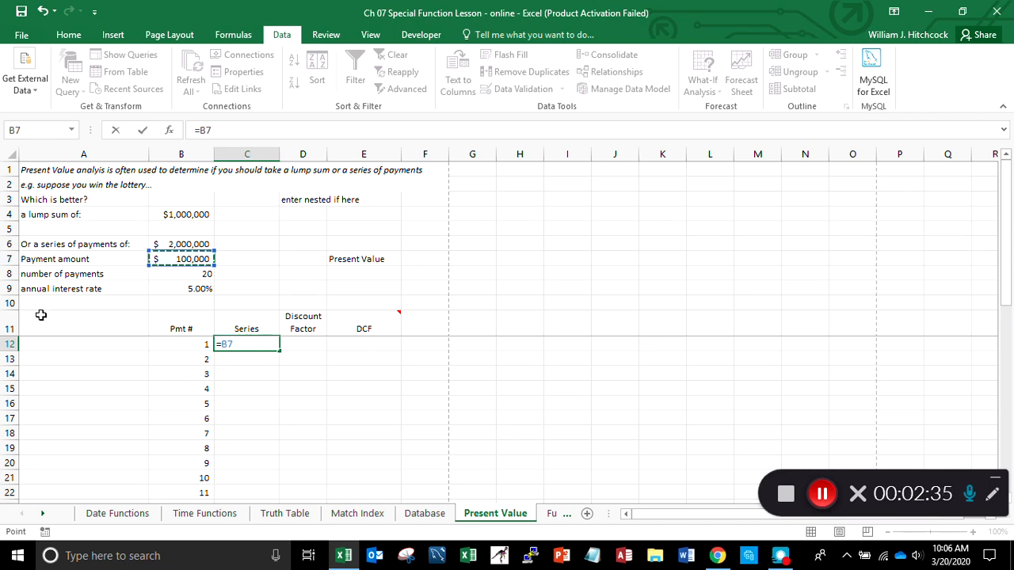
{"action": "key", "text": "F4"}
{"action": "key", "text": "F4"}
{"action": "key", "text": "Return"}
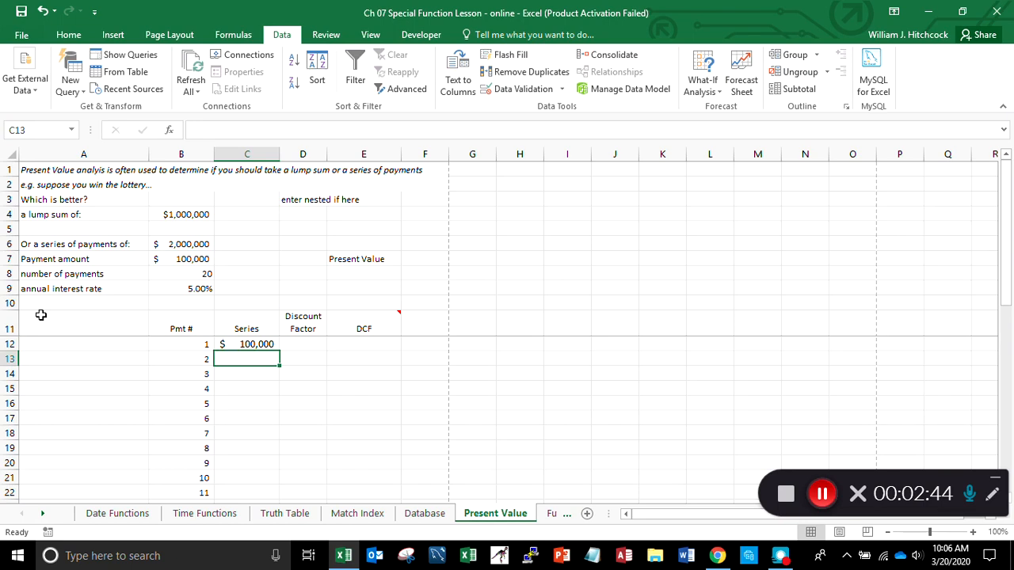
- Copy the Series formula from C12 into the rows of payments 2 and 3, through C14
{"action": "key", "text": "Up"}
{"action": "key", "text": "ctrl+c"}
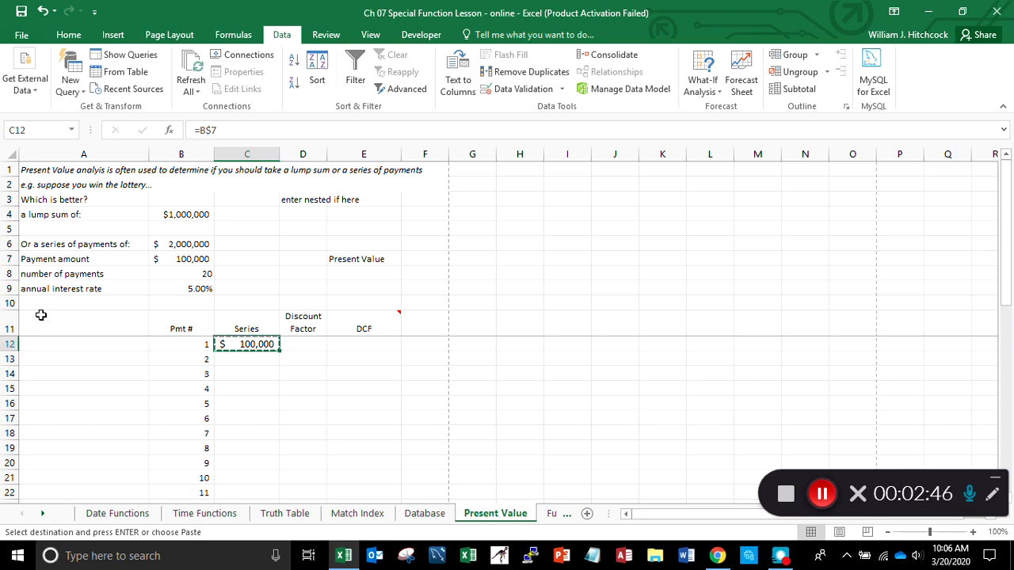
{"action": "key", "text": "shift+Down"}
{"action": "key", "text": "shift+Down"}
{"action": "key", "text": "Return"}
{"action": "key", "text": "Down"}
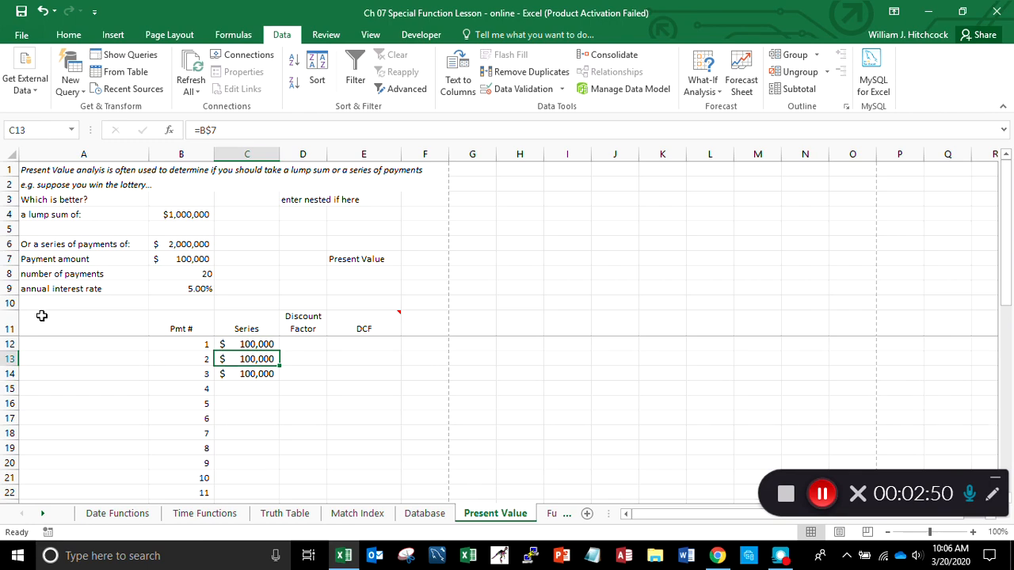
{"action": "key", "text": "Down"}
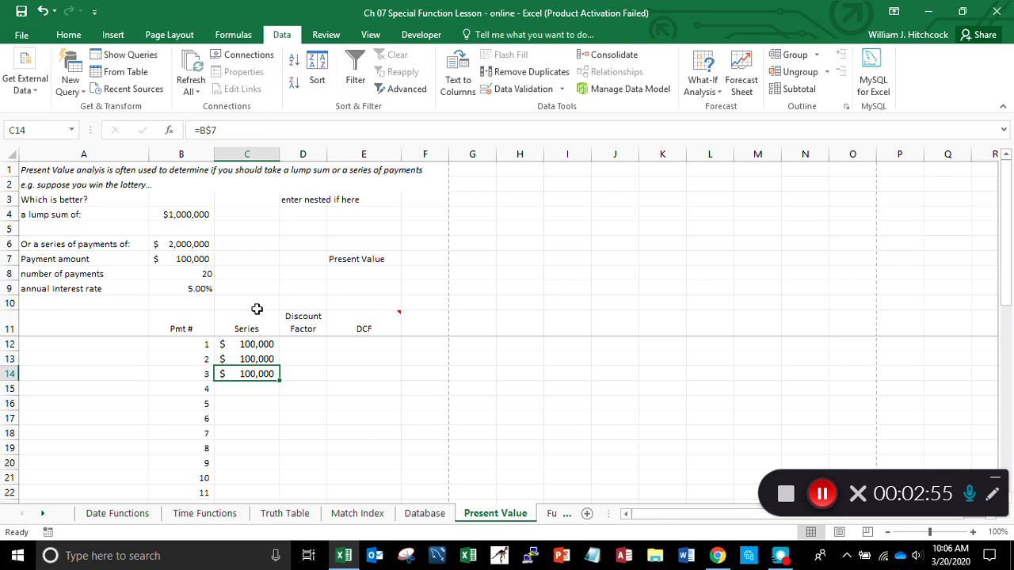
- Copy the Series formula from C14 down through payment 20 in C31 and select the Series Totals cell, C33
{"action": "double_click", "coordinate": [279, 379]}
{"action": "key", "text": "Down"}
{"action": "key", "text": "Down"}
{"action": "key", "text": "Down"}
{"action": "key", "text": "Down"}
{"action": "key", "text": "Down"}
{"action": "key", "text": "Down"}
{"action": "key", "text": "Down"}
{"action": "key", "text": "Down"}
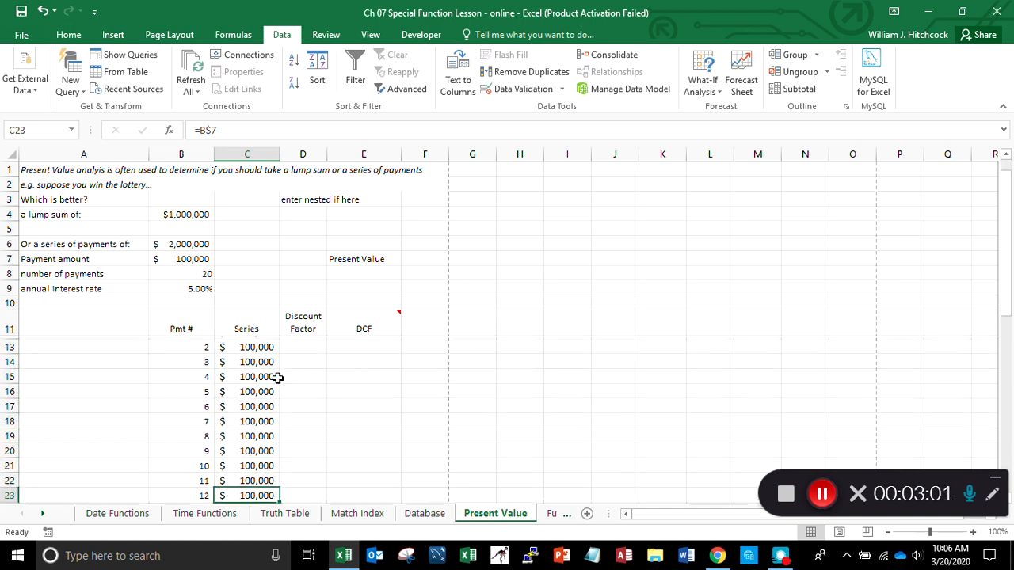
{"action": "key", "text": "Down"}
{"action": "key", "text": "Down"}
{"action": "key", "text": "Down"}
{"action": "key", "text": "Down"}
{"action": "key", "text": "Down"}
{"action": "key", "text": "Down"}
{"action": "key", "text": "Down"}
{"action": "key", "text": "Down"}
{"action": "key", "text": "Down"}
{"action": "key", "text": "Down"}
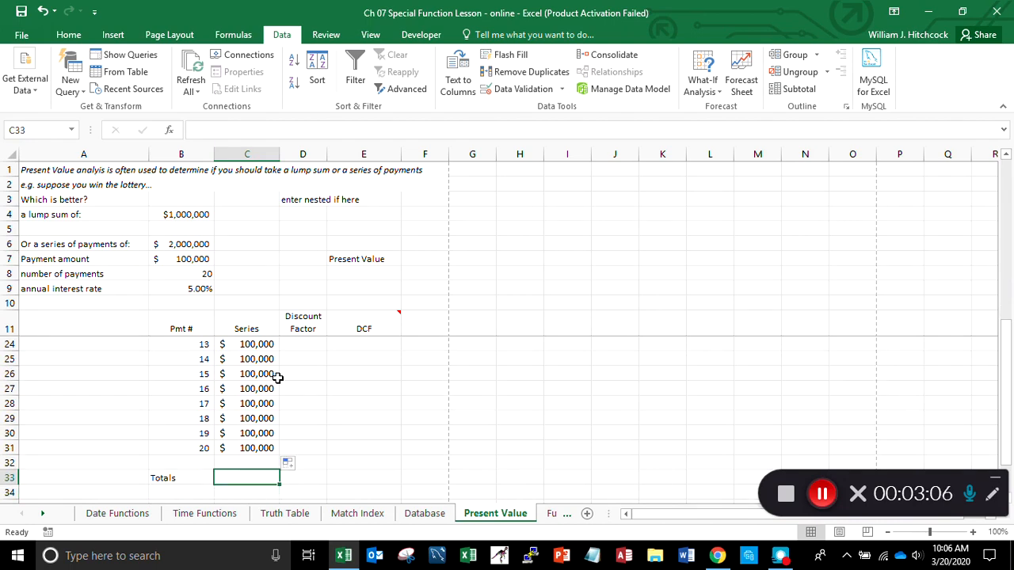
- Total the Series column in C33 with the formula =SUM(C11:C32)
{"action": "type", "text": "=sum("}
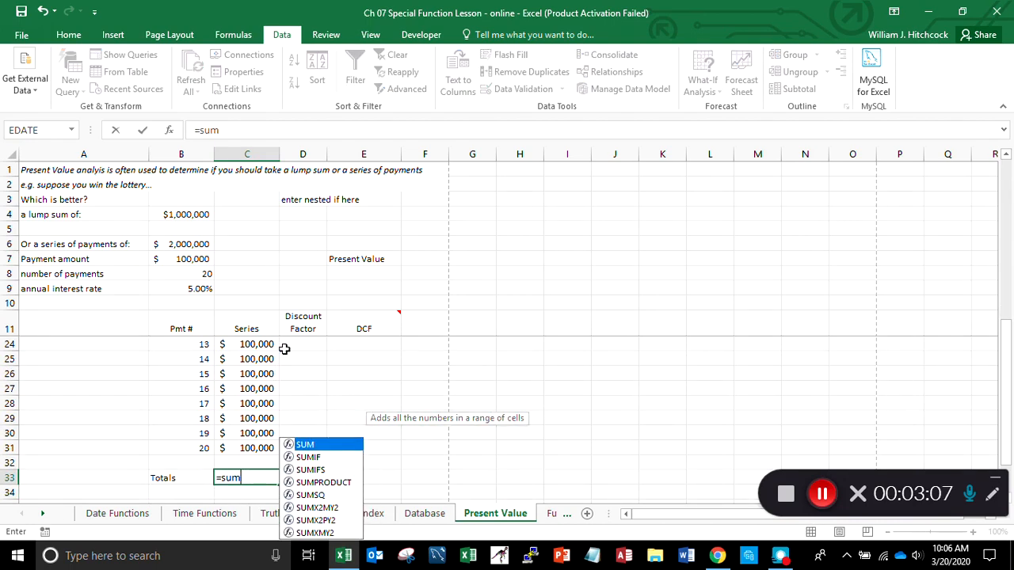
{"action": "key", "text": "Up"}
{"action": "key", "text": "shift+Up"}
{"action": "key", "text": "shift+Up"}
{"action": "key", "text": "shift+Up"}
{"action": "key", "text": "shift+Up"}
{"action": "key", "text": "shift+Up"}
{"action": "key", "text": "shift+Up"}
{"action": "key", "text": "shift+Up"}
{"action": "key", "text": "shift+Up"}
{"action": "key", "text": "shift+Up"}
{"action": "key", "text": "shift+Up"}
{"action": "key", "text": "shift+Up"}
{"action": "key", "text": "shift+Up"}
{"action": "key", "text": "shift+Up"}
{"action": "key", "text": "shift+Up"}
{"action": "key", "text": "shift+Up"}
{"action": "key", "text": "shift+Up"}
{"action": "key", "text": "shift+Up"}
{"action": "key", "text": "shift+Up"}
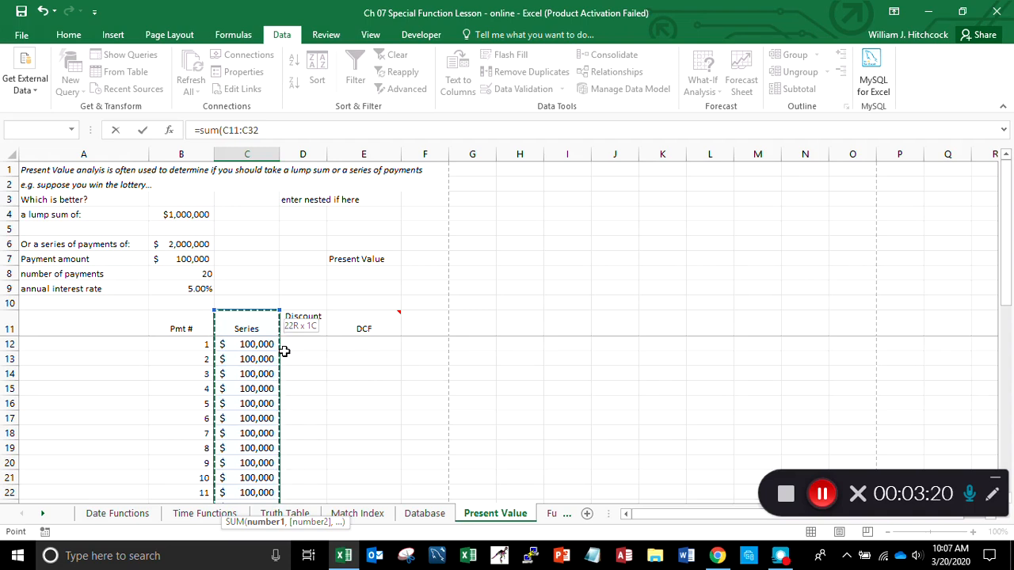
{"action": "type", "text": ")"}
{"action": "key", "text": "Return"}
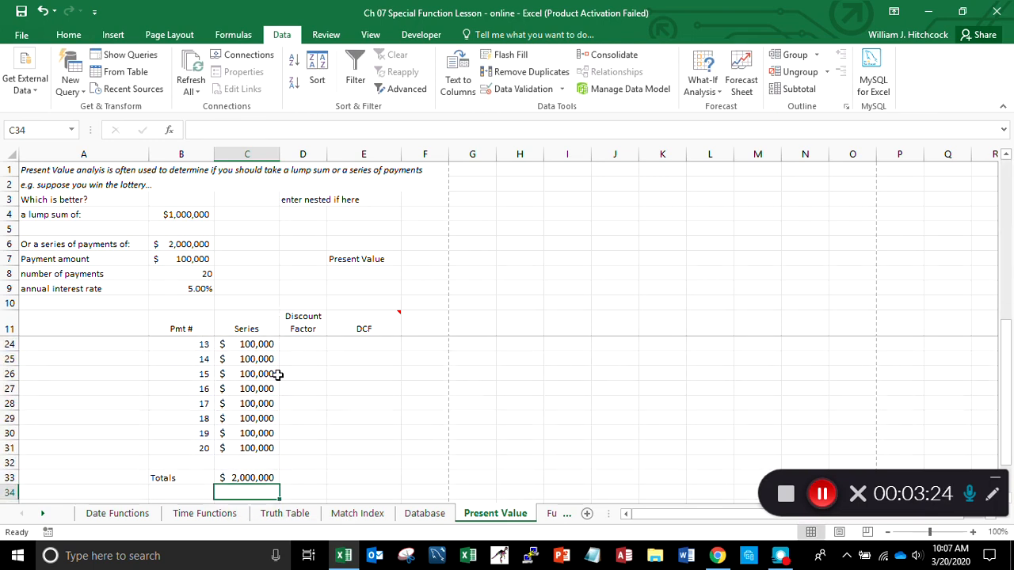
- Review the Series total formula in C33 and return to the first Discount Factor cell, D12
{"action": "key", "text": "Up"}
{"action": "key", "text": "Up"}
{"action": "key", "text": "Up"}
{"action": "key", "text": "Up"}
{"action": "key", "text": "Up"}
{"action": "key", "text": "Up"}
{"action": "key", "text": "Up"}
{"action": "key", "text": "Up"}
{"action": "key", "text": "Up"}
{"action": "key", "text": "Up"}
{"action": "key", "text": "Up"}
{"action": "key", "text": "Up"}
{"action": "key", "text": "Up"}
{"action": "key", "text": "Up"}
{"action": "key", "text": "Up"}
{"action": "key", "text": "Up"}
{"action": "key", "text": "Up"}
{"action": "key", "text": "Up"}
{"action": "key", "text": "Up"}
{"action": "key", "text": "Up"}
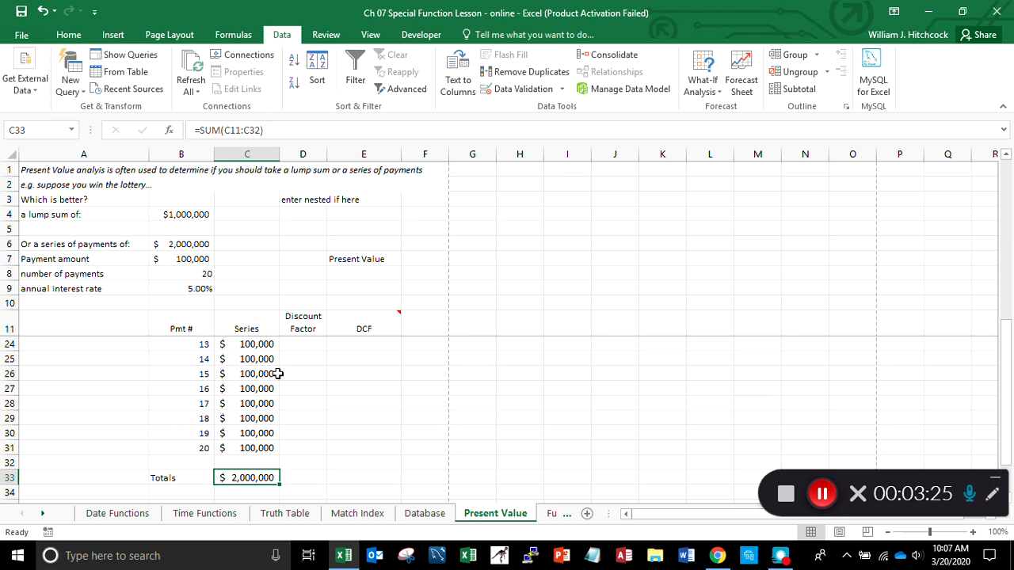
{"action": "key", "text": "Up"}
{"action": "key", "text": "Up"}
{"action": "key", "text": "Up"}
{"action": "key", "text": "Up"}
{"action": "key", "text": "Up"}
{"action": "key", "text": "Down"}
{"action": "key", "text": "Down"}
{"action": "key", "text": "Down"}
{"action": "key", "text": "Down"}
{"action": "key", "text": "Right"}
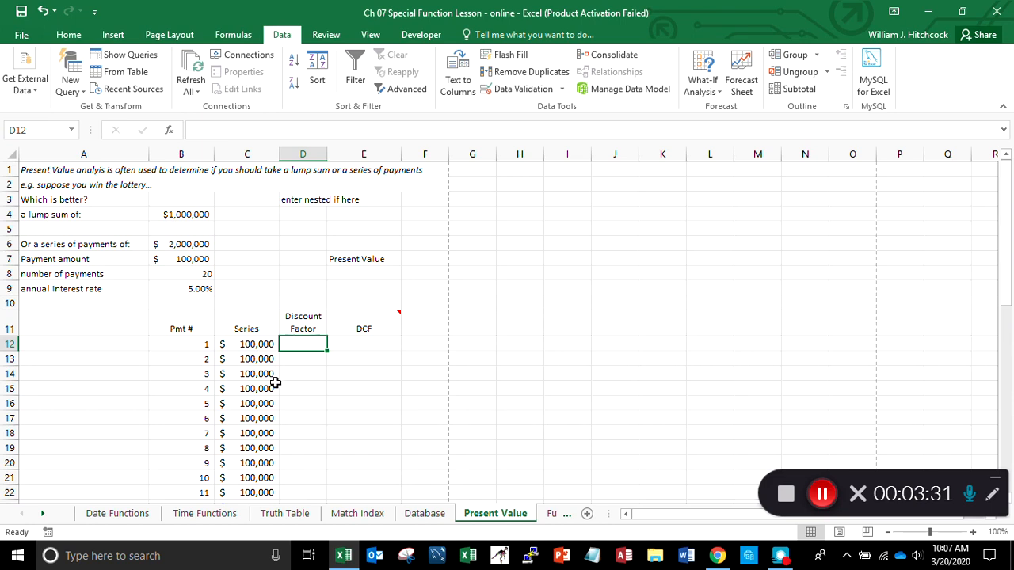
- Enter the discount factor formula =1/(1+B$9)^B12 in D12, locking the row of the interest rate reference
{"action": "type", "text": "="}
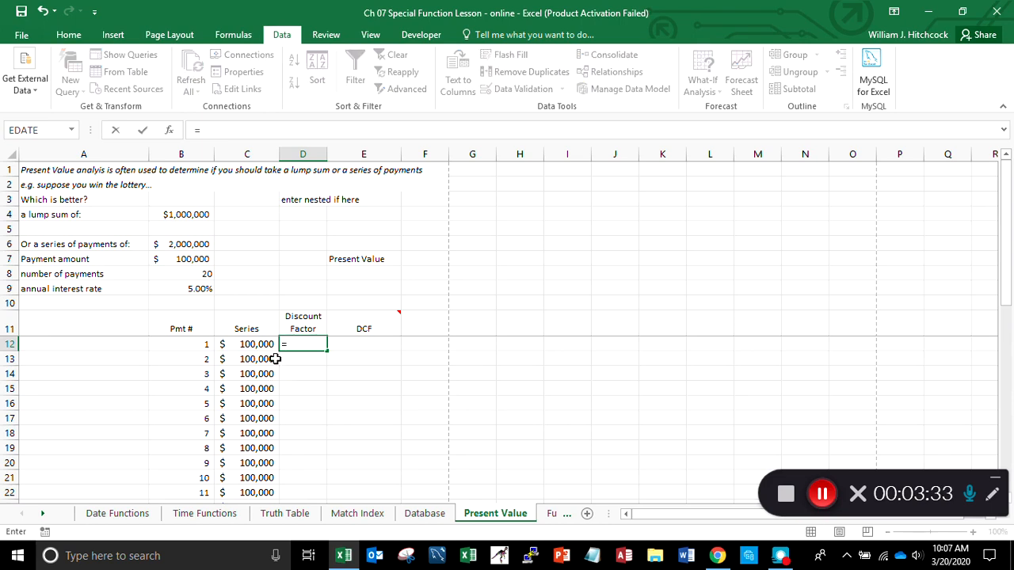
{"action": "type", "text": "1/"}
{"action": "type", "text": "(1+"}
{"action": "left_click", "coordinate": [183, 289]}
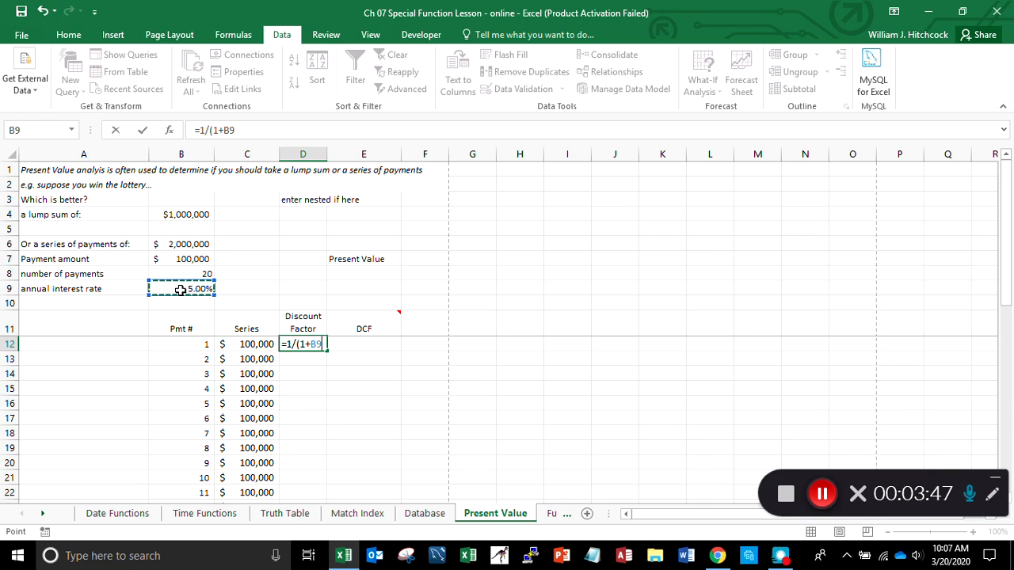
{"action": "key", "text": "F4"}
{"action": "key", "text": "F4"}
{"action": "type", "text": ")"}
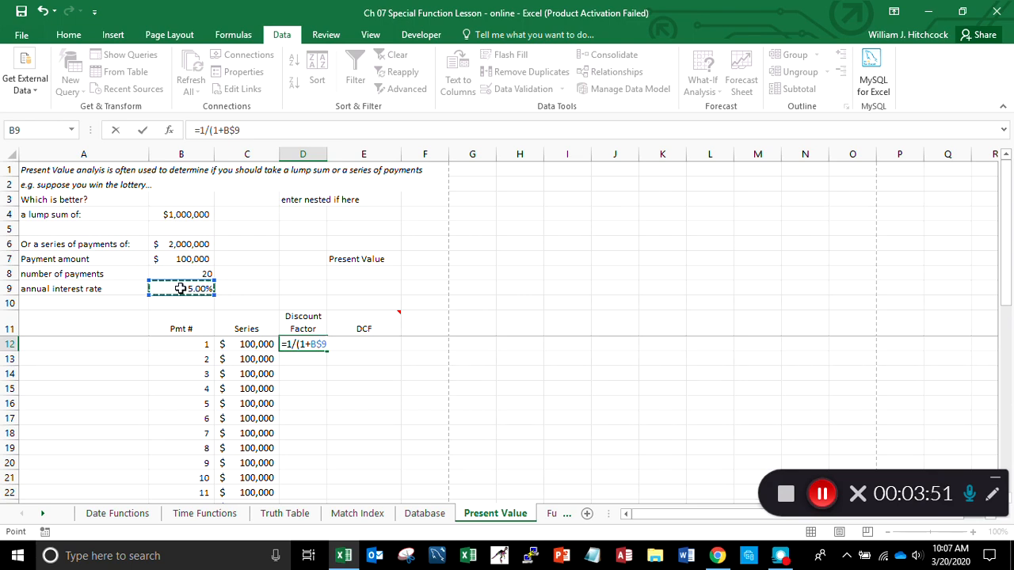
{"action": "type", "text": "^"}
{"action": "scroll", "coordinate": [181, 287], "scroll_direction": "down", "scroll_amount": 1}
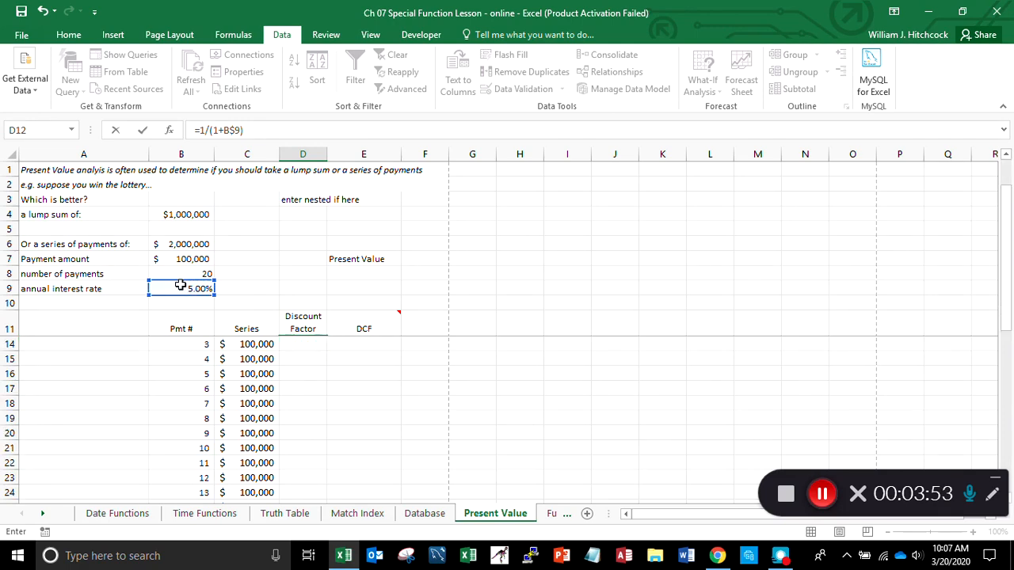
{"action": "key", "text": "Left"}
{"action": "key", "text": "Left"}
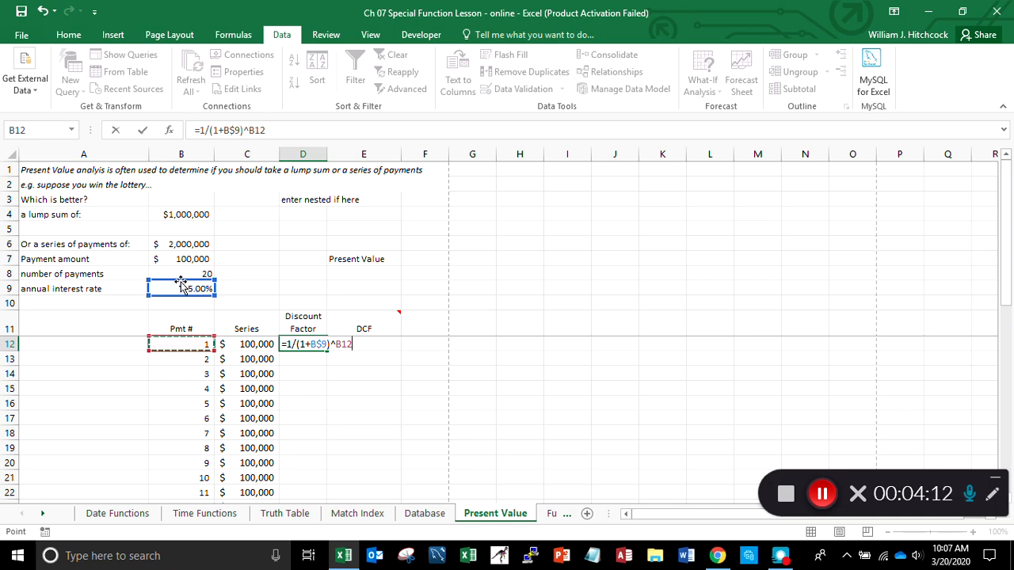
{"action": "key", "text": "Return"}
{"action": "key", "text": "Up"}
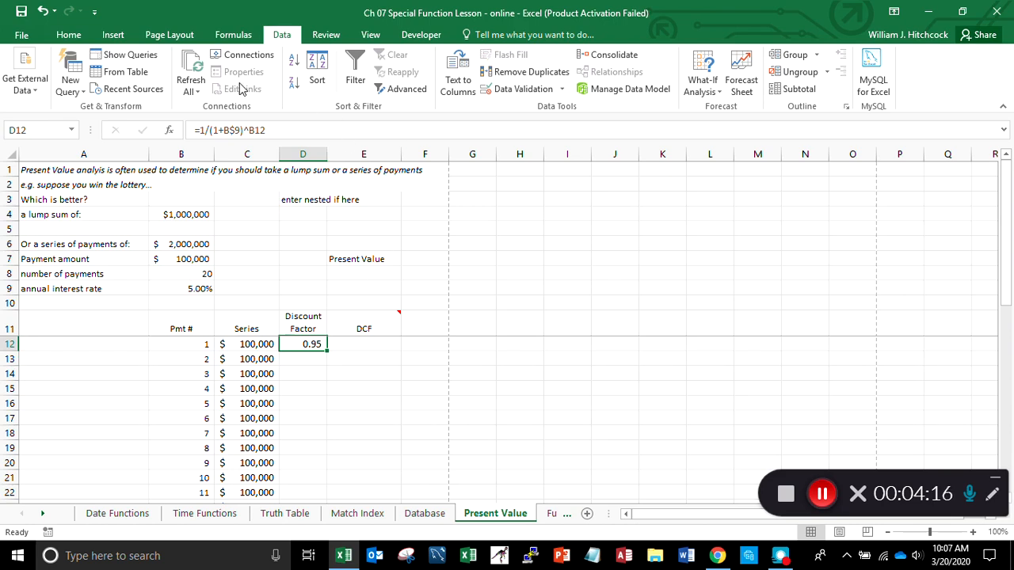
- Show the discount factor in D12 with four decimal places
{"action": "left_click", "coordinate": [68, 37]}
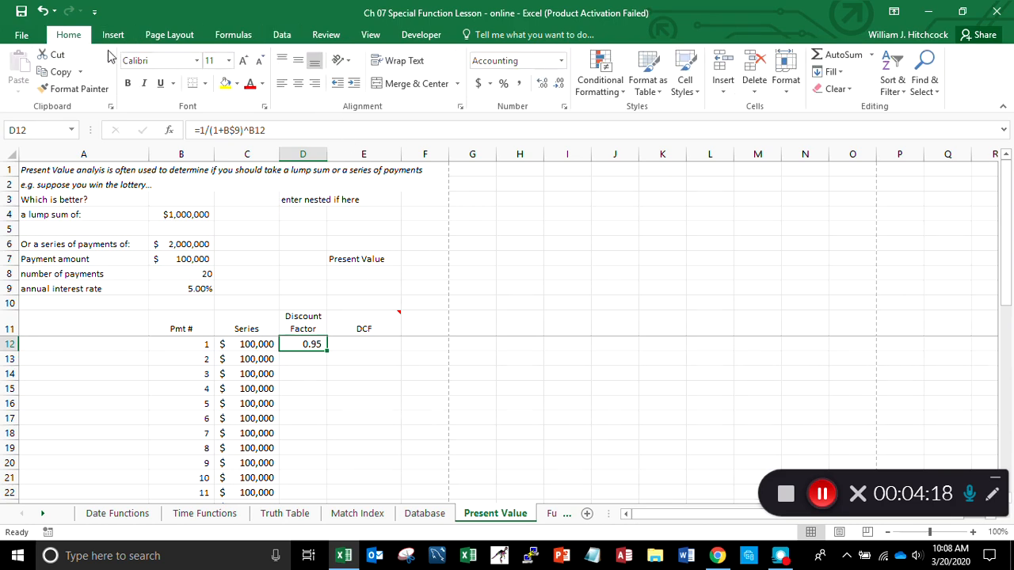
{"action": "left_click", "coordinate": [542, 88]}
{"action": "left_click", "coordinate": [542, 89]}
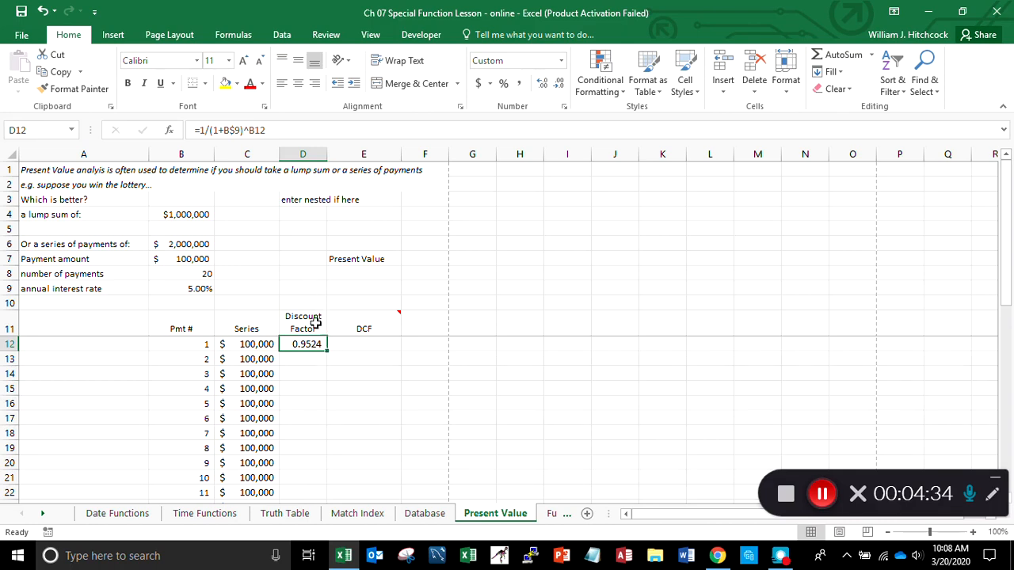
- Check the font sizes of the first payment number in B12, the Series amount in C12 and the cells above them
{"action": "left_click", "coordinate": [248, 342]}
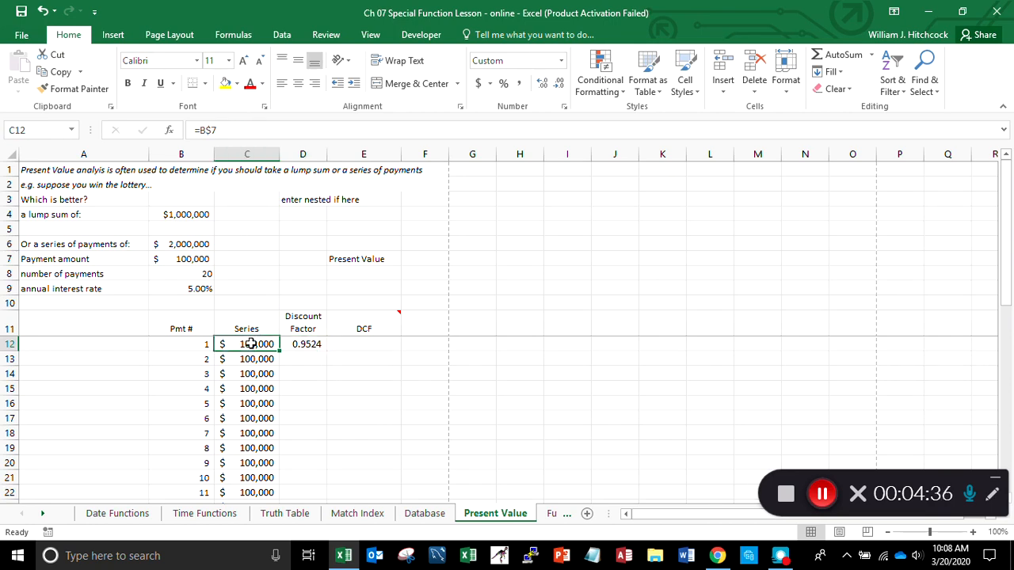
{"action": "left_click", "coordinate": [206, 342]}
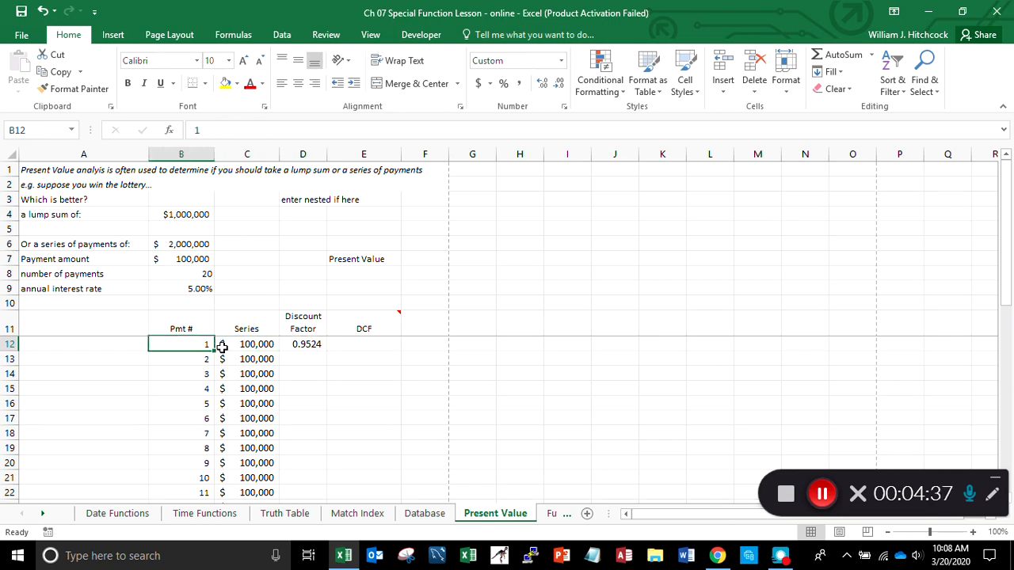
{"action": "left_click", "coordinate": [239, 344]}
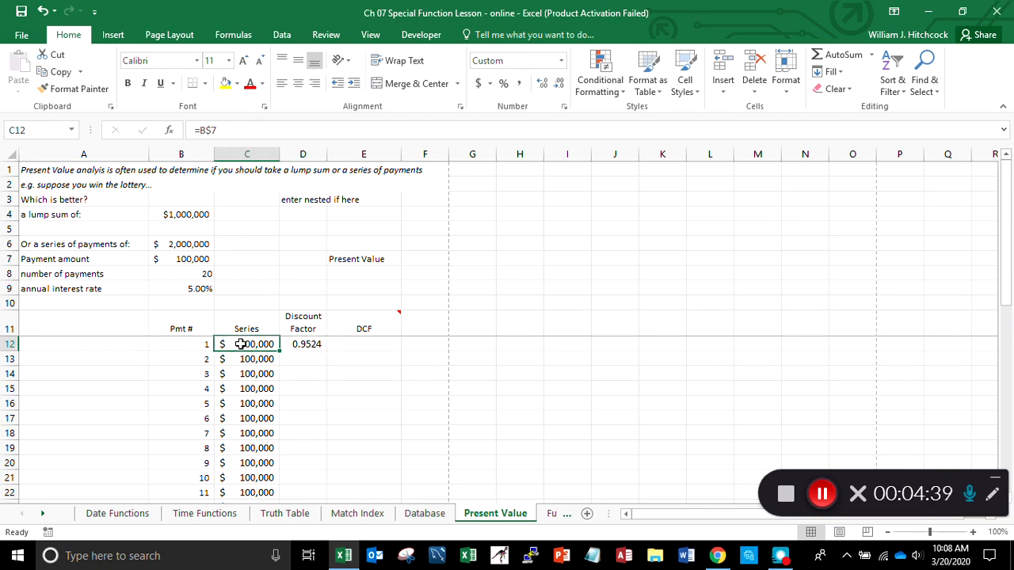
{"action": "key", "text": "Up"}
{"action": "key", "text": "Up"}
{"action": "key", "text": "Up"}
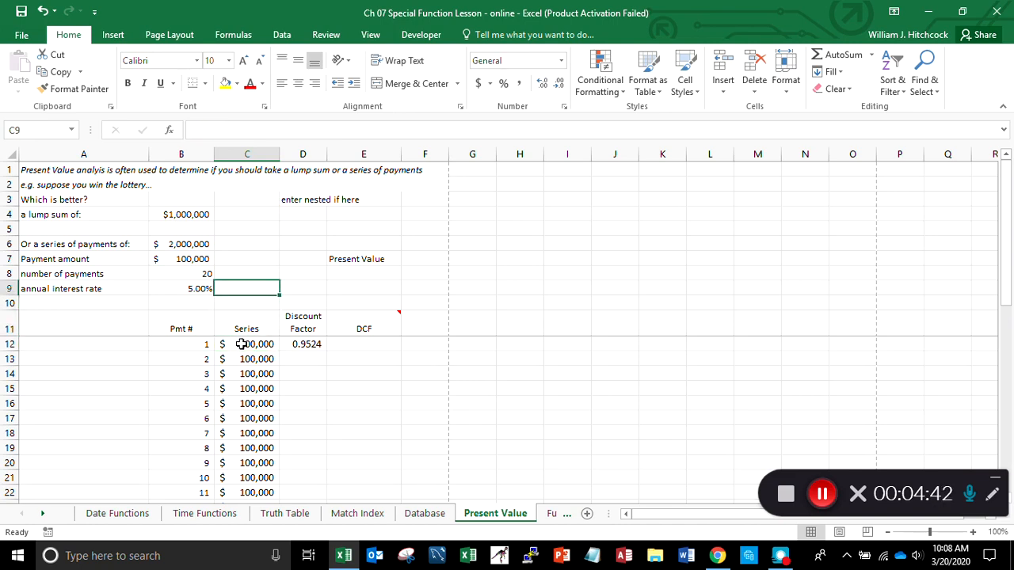
{"action": "key", "text": "Left"}
{"action": "key", "text": "Down"}
{"action": "key", "text": "Down"}
{"action": "key", "text": "Down"}
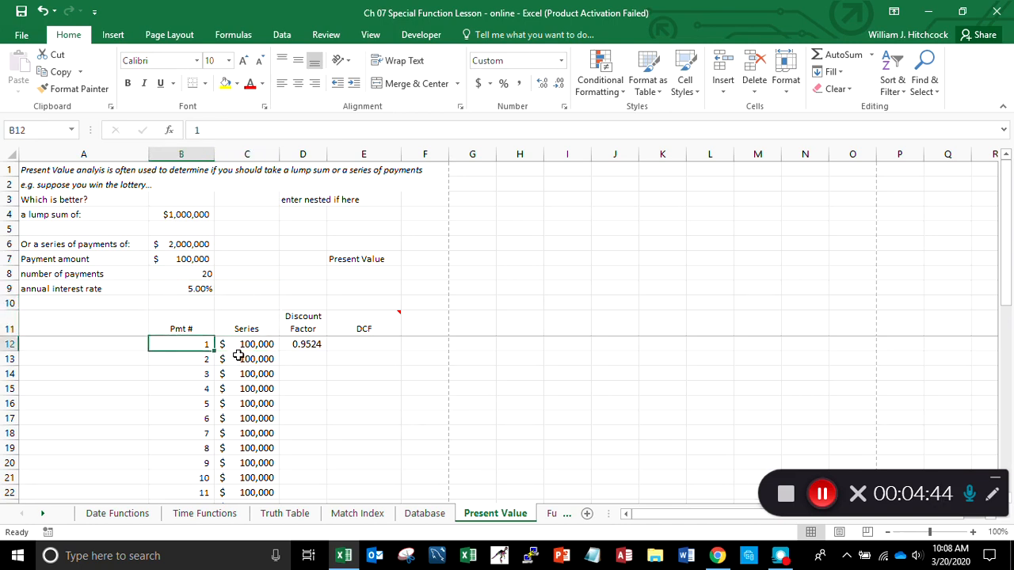
- Set the font size to 10 for the Series, Discount Factor and DCF columns from row 12 through row 35
{"action": "key", "text": "Right"}
{"action": "key", "text": "shift+Right"}
{"action": "key", "text": "shift+Right"}
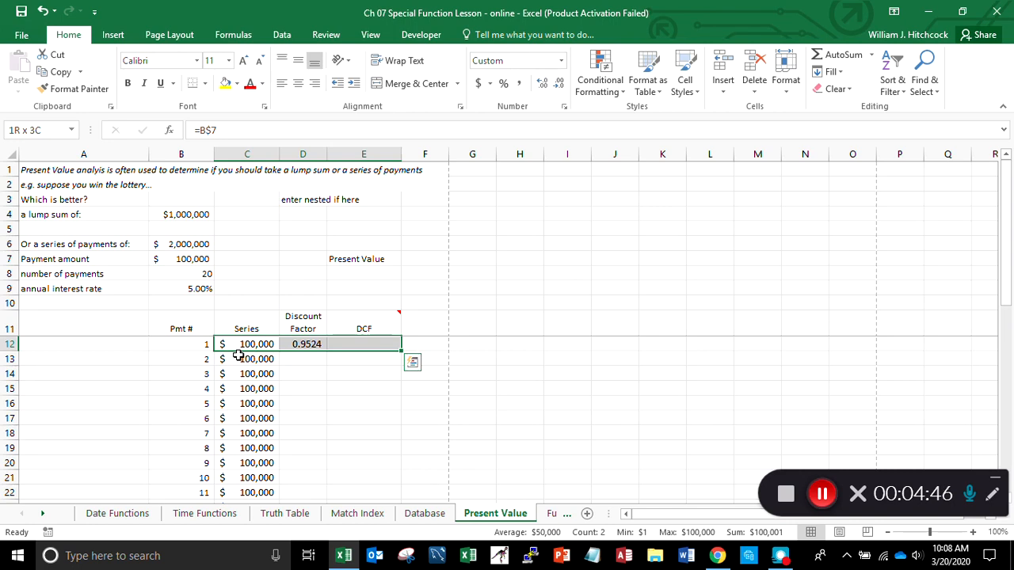
{"action": "key", "text": "shift+Down"}
{"action": "key", "text": "shift+Down"}
{"action": "key", "text": "shift+Down"}
{"action": "key", "text": "shift+Down"}
{"action": "key", "text": "shift+Down"}
{"action": "key", "text": "shift+Down"}
{"action": "key", "text": "shift+Down"}
{"action": "key", "text": "shift+Down"}
{"action": "key", "text": "shift+Down"}
{"action": "key", "text": "shift+Down"}
{"action": "key", "text": "shift+Down"}
{"action": "key", "text": "shift+Down"}
{"action": "key", "text": "shift+Down"}
{"action": "key", "text": "shift+Down"}
{"action": "key", "text": "shift+Down"}
{"action": "key", "text": "shift+Down"}
{"action": "key", "text": "shift+Down"}
{"action": "key", "text": "shift+Down"}
{"action": "key", "text": "shift+Down"}
{"action": "key", "text": "shift+Down"}
{"action": "key", "text": "shift+Down"}
{"action": "key", "text": "shift+Down"}
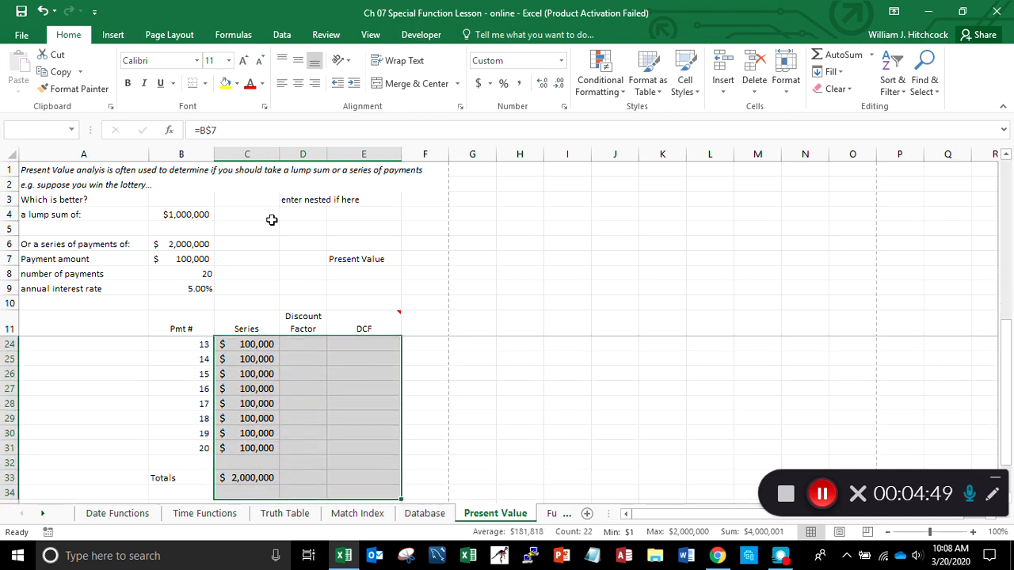
{"action": "left_click", "coordinate": [229, 62]}
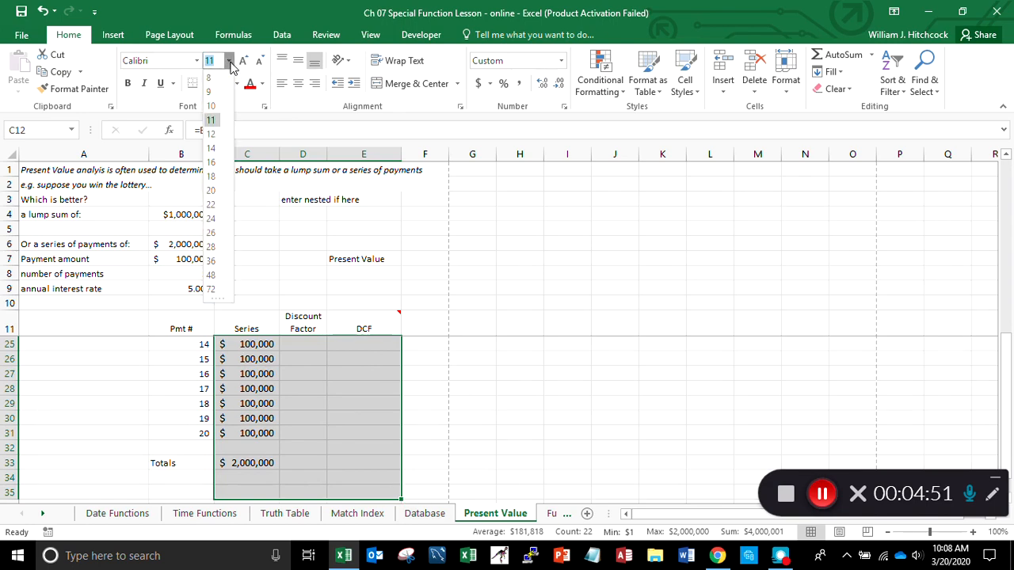
{"action": "left_click", "coordinate": [210, 106]}
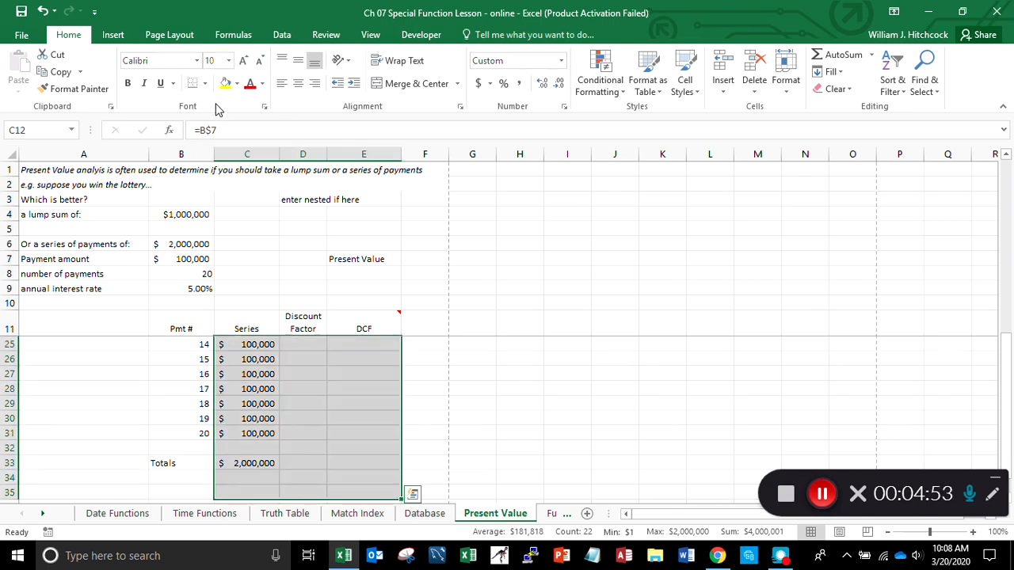
- Copy the discount factor formula from D12 through D15 and check the references in the copied formulas
{"action": "key", "text": "Up"}
{"action": "key", "text": "Down"}
{"action": "key", "text": "Right"}
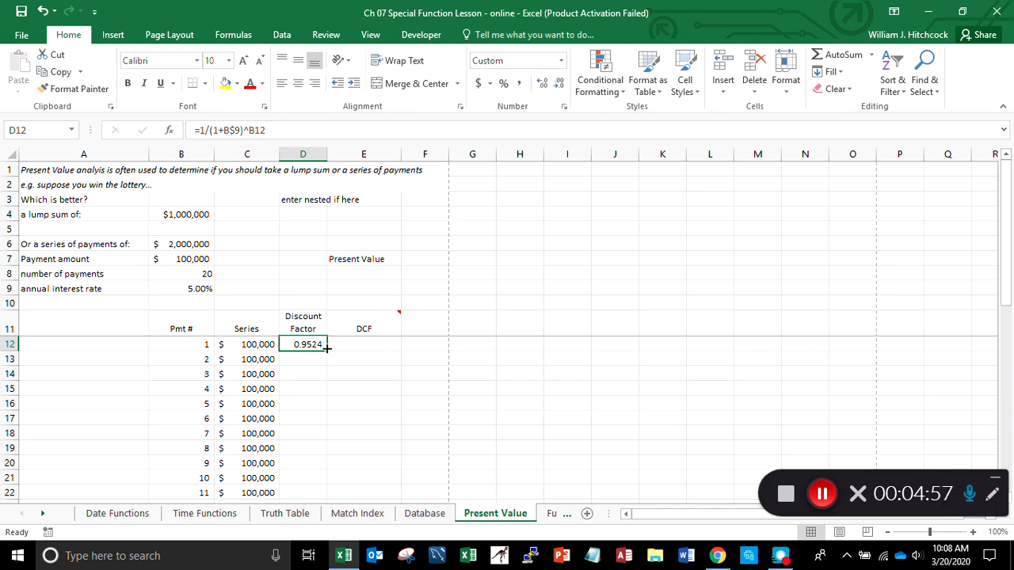
{"action": "left_click_drag", "start_coordinate": [327, 352], "coordinate": [327, 400]}
{"action": "key", "text": "Down"}
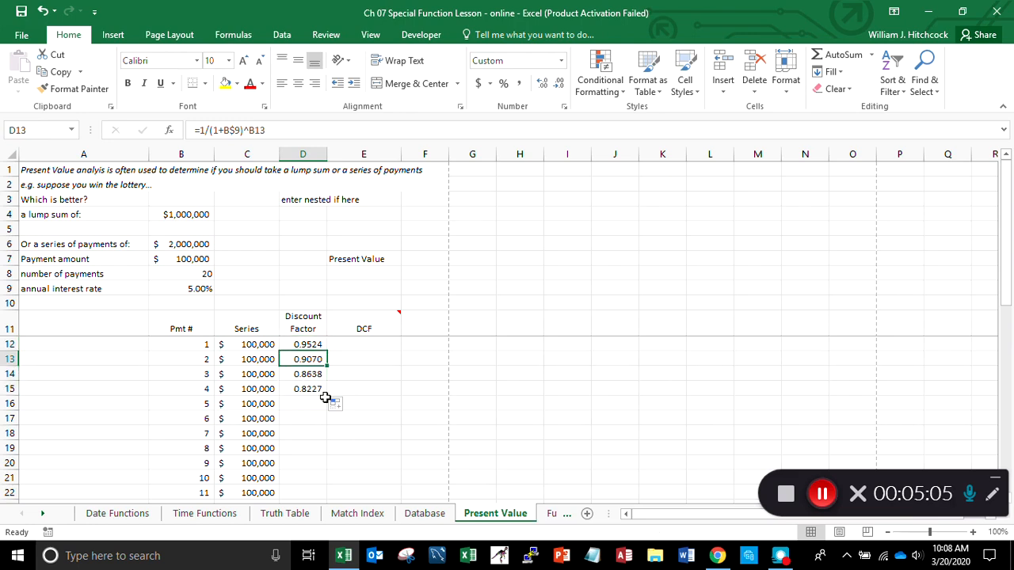
{"action": "key", "text": "Down"}
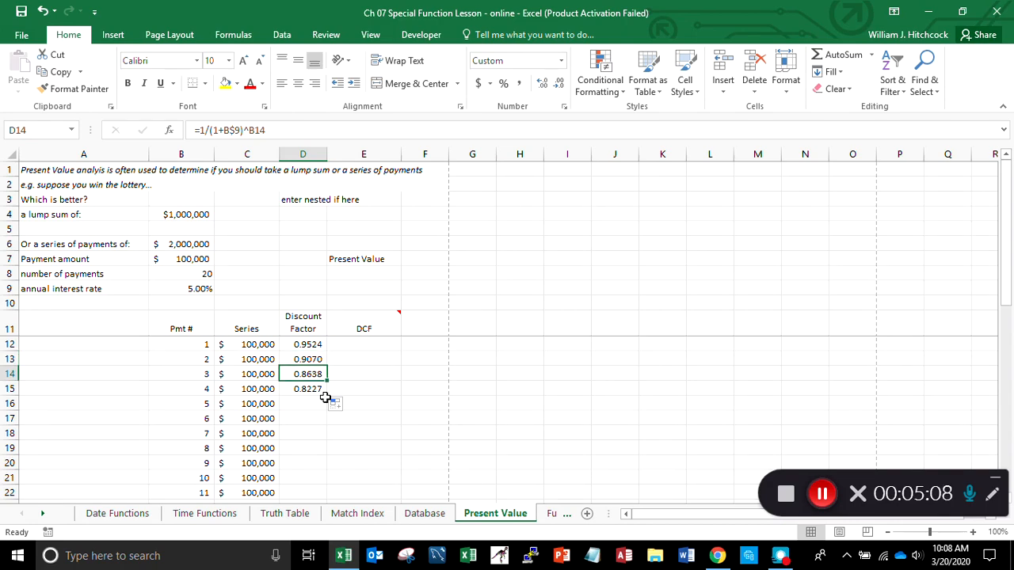
{"action": "key", "text": "Down"}
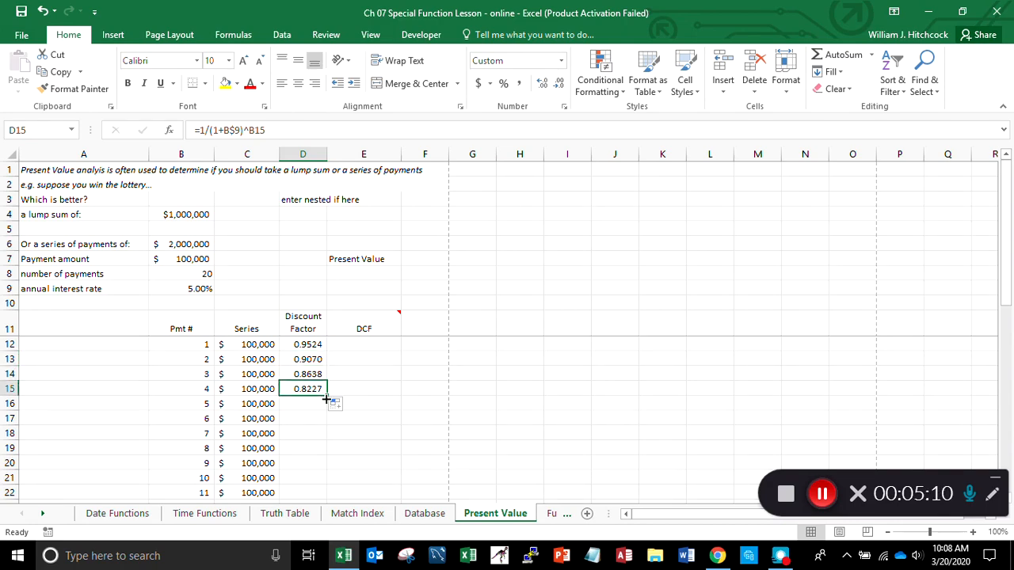
- Copy the discount factor formula from D15 down through payment 20 and return to D12
{"action": "double_click", "coordinate": [326, 394]}
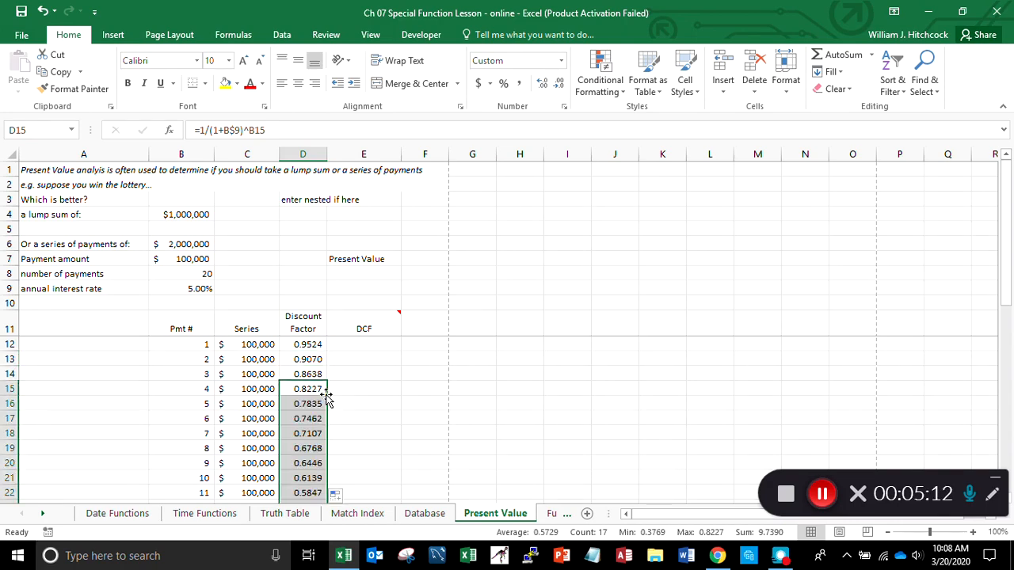
{"action": "key", "text": "Up"}
{"action": "key", "text": "Up"}
{"action": "key", "text": "Up"}
{"action": "key", "text": "Up"}
{"action": "key", "text": "Down"}
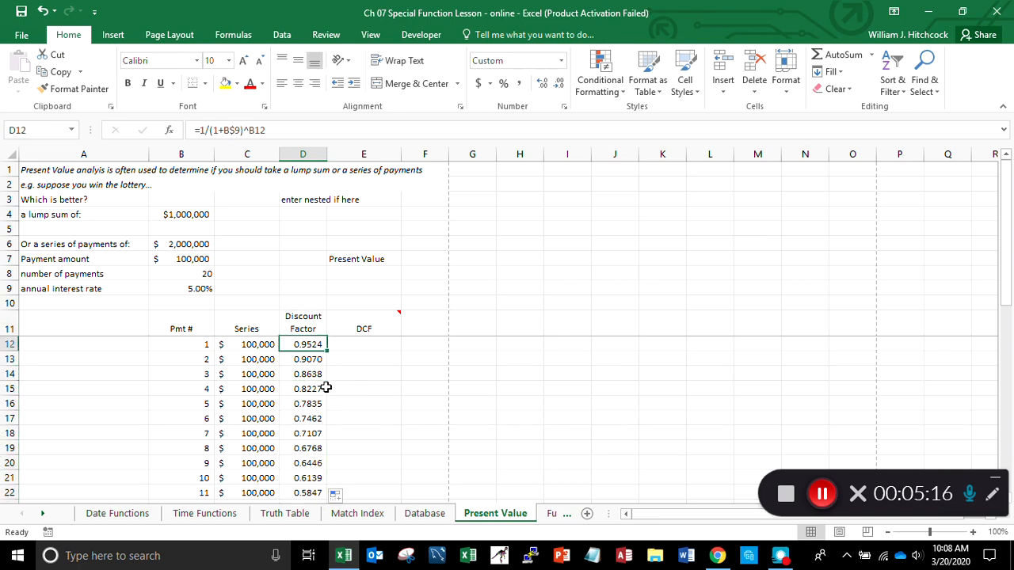
- Calculate the first discounted cash flow in E12 with the formula =C12*D12
{"action": "key", "text": "Right"}
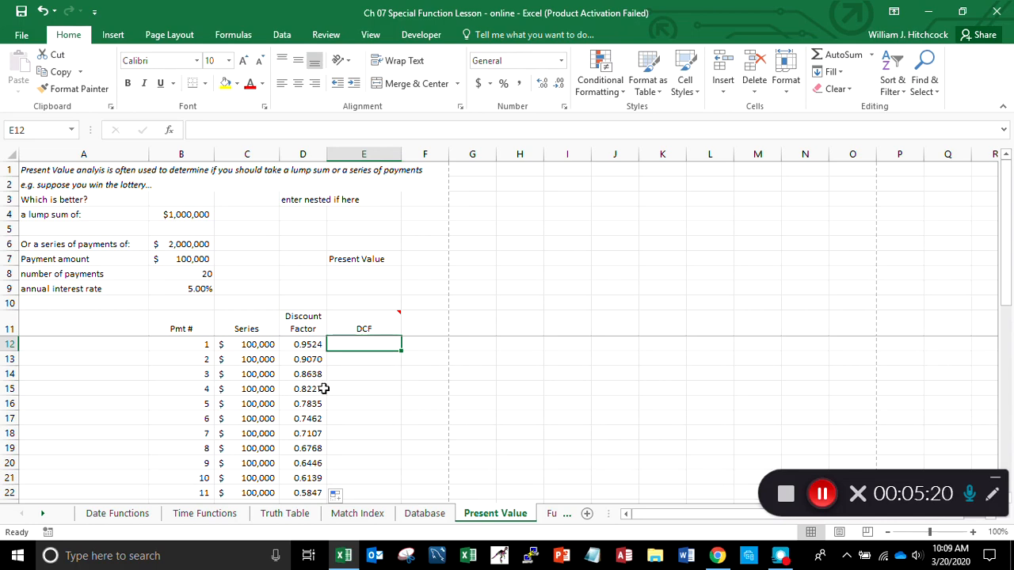
{"action": "mouse_move", "coordinate": [371, 321]}
{"action": "type", "text": "="}
{"action": "key", "text": "Left"}
{"action": "key", "text": "Left"}
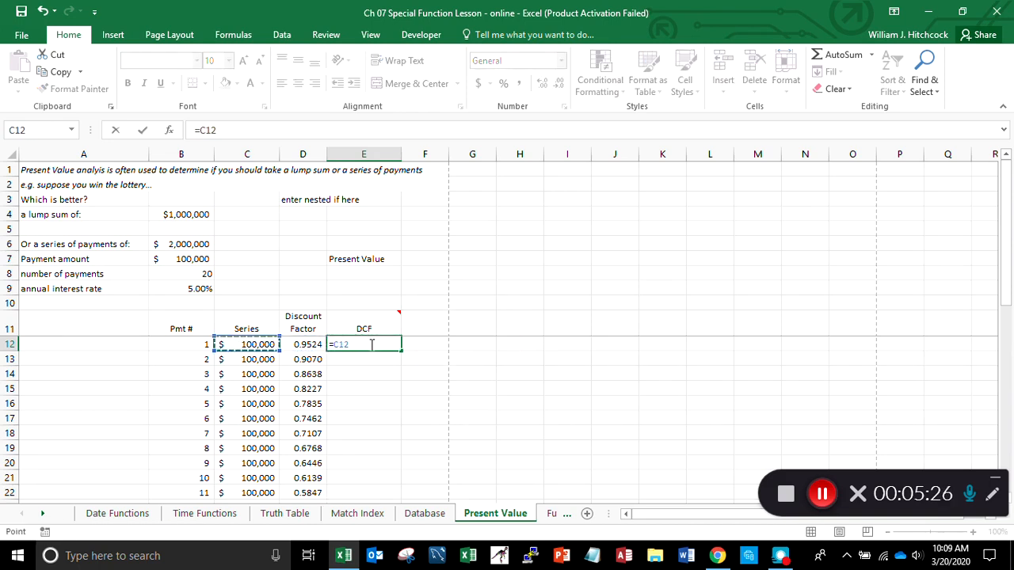
{"action": "type", "text": "*"}
{"action": "key", "text": "Left"}
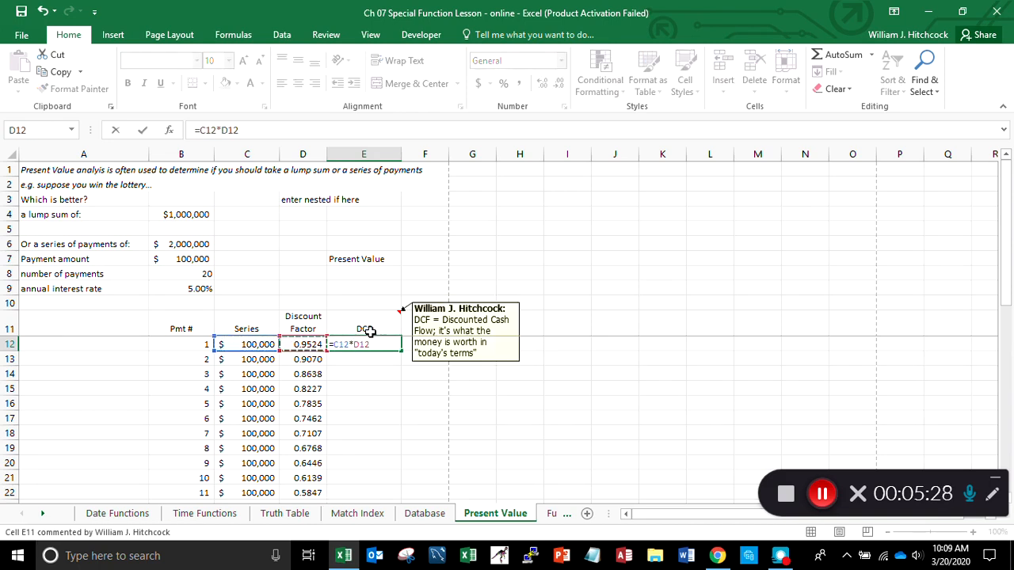
{"action": "key", "text": "Return"}
- Format the first discounted cash flow in E12 as Accounting without decimals and copy its formula down through payment 20
{"action": "left_click", "coordinate": [370, 342]}
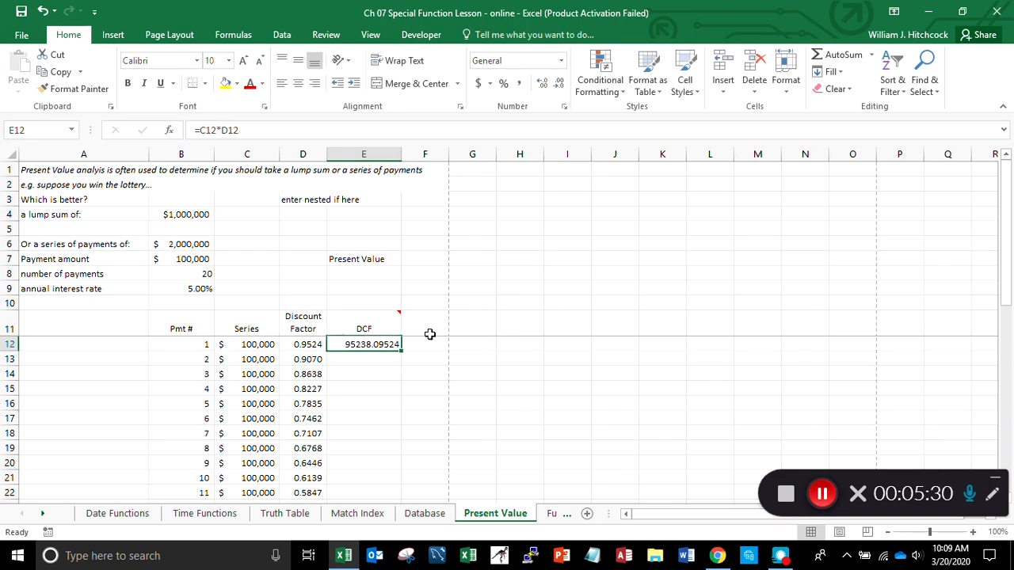
{"action": "left_click", "coordinate": [478, 83]}
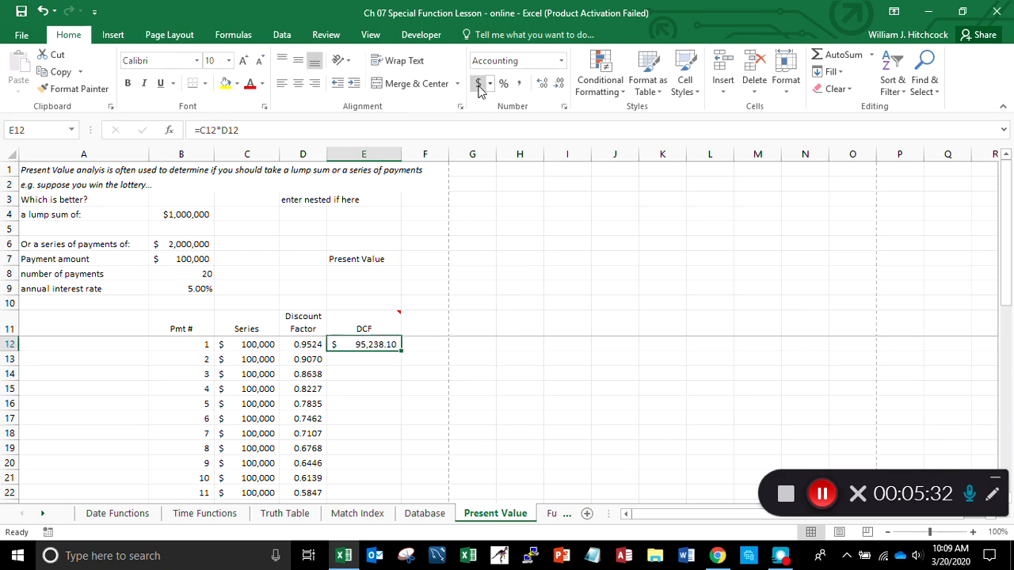
{"action": "left_click", "coordinate": [559, 87]}
{"action": "left_click", "coordinate": [559, 87]}
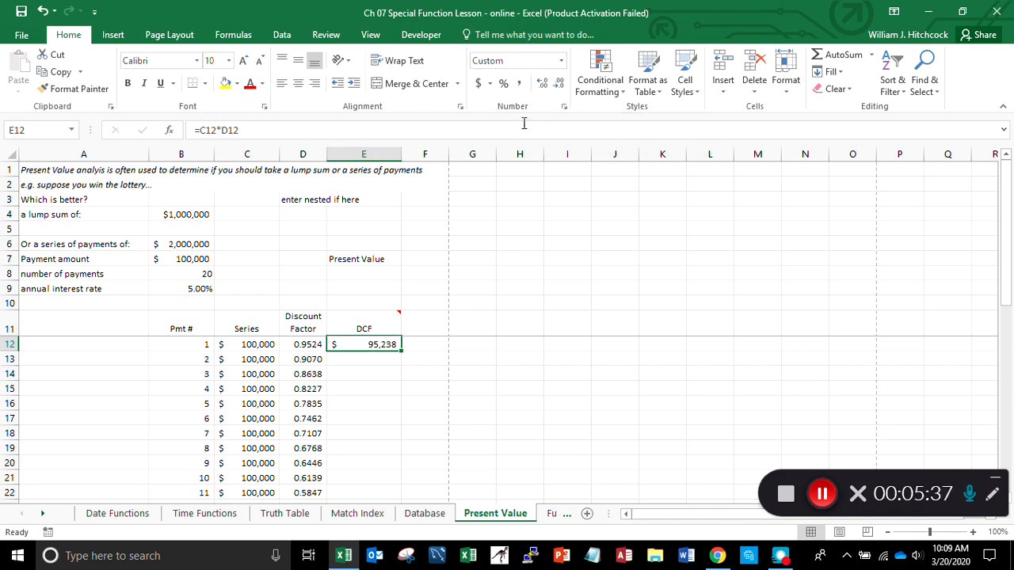
{"action": "double_click", "coordinate": [401, 352]}
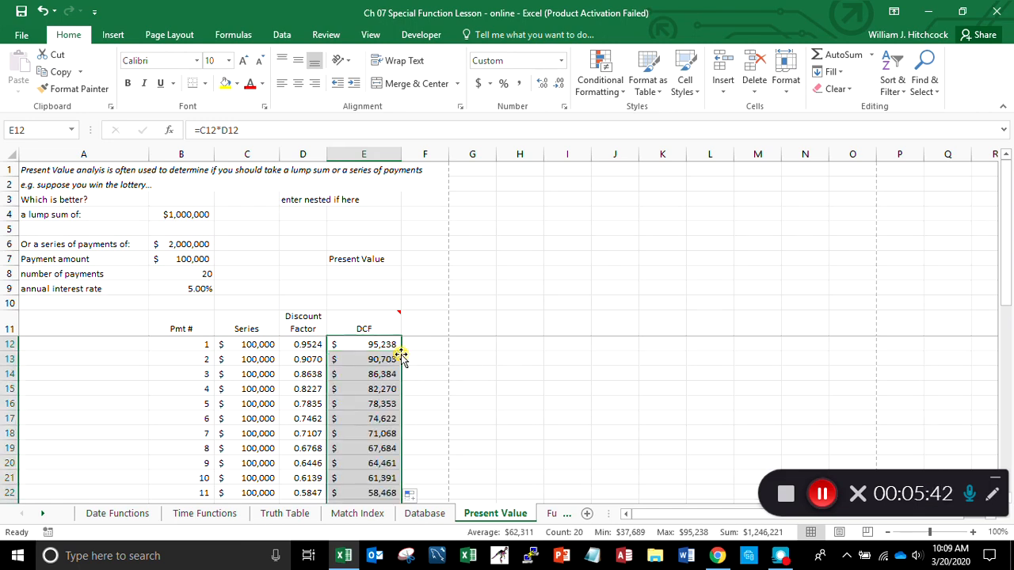
- Check the cell references in the copied DCF formulas from E12 down to payment 20 in E31
{"action": "key", "text": "Down"}
{"action": "key", "text": "Down"}
{"action": "key", "text": "Down"}
{"action": "key", "text": "Down"}
{"action": "key", "text": "Down"}
{"action": "key", "text": "Down"}
{"action": "key", "text": "Down"}
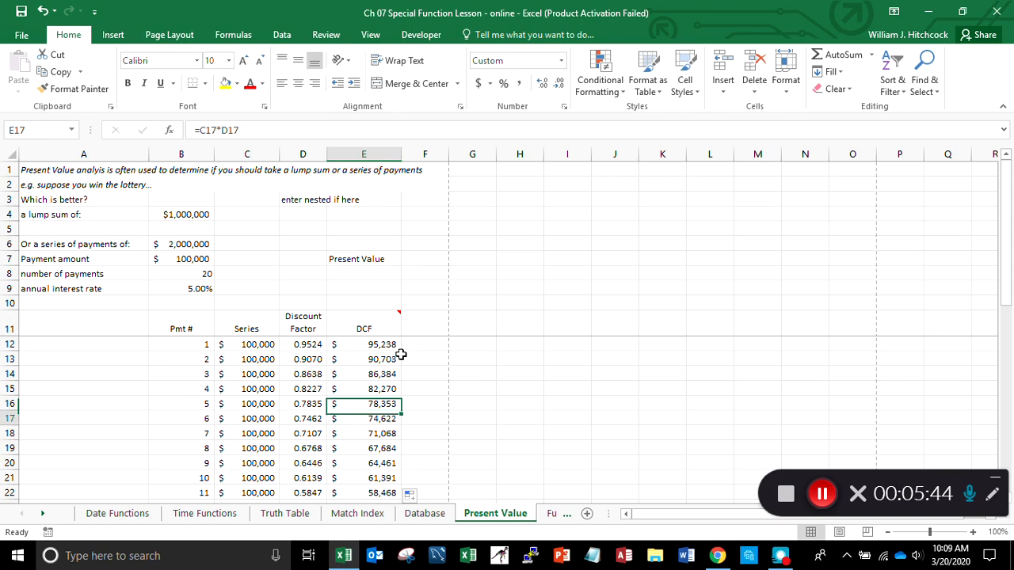
{"action": "key", "text": "Down"}
{"action": "key", "text": "Down"}
{"action": "key", "text": "Down"}
{"action": "key", "text": "Down"}
{"action": "key", "text": "Down"}
{"action": "key", "text": "Down"}
{"action": "key", "text": "Down"}
{"action": "key", "text": "Down"}
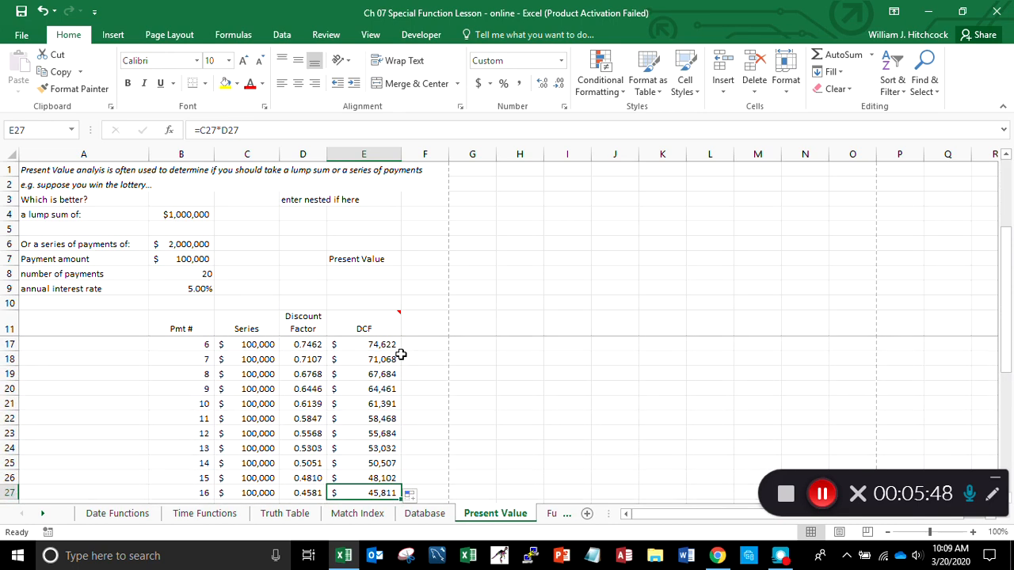
{"action": "key", "text": "Down"}
{"action": "key", "text": "Down"}
{"action": "key", "text": "Down"}
{"action": "key", "text": "Down"}
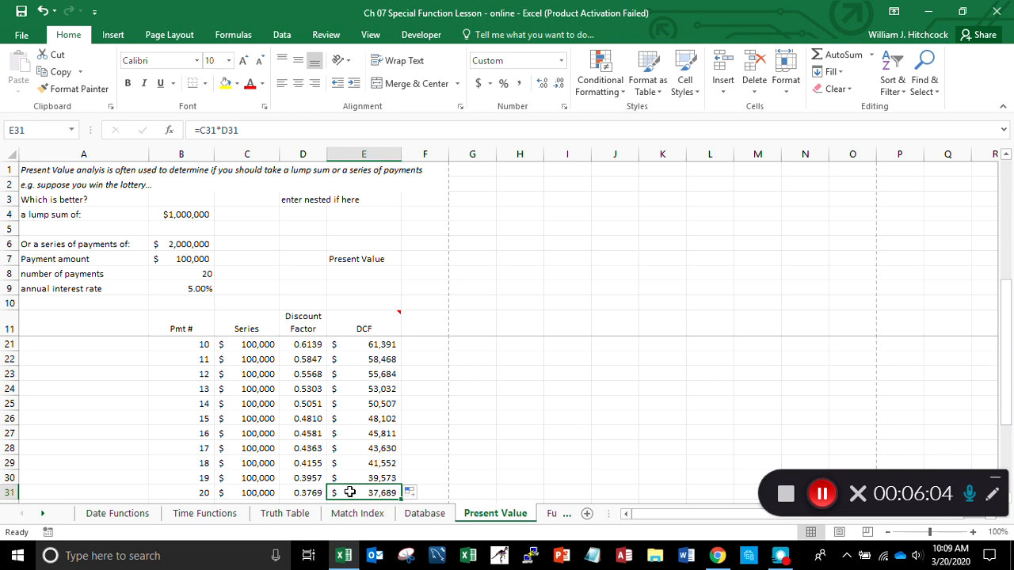
- Copy the Series total formula from C33 to E33 to total the DCF column
{"action": "key", "text": "Down"}
{"action": "key", "text": "Down"}
{"action": "key", "text": "Left"}
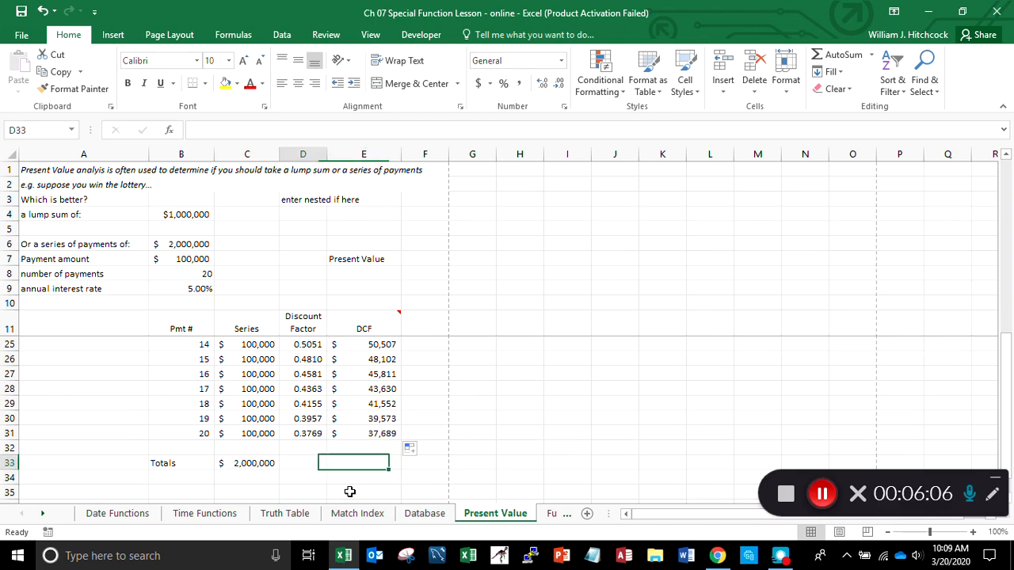
{"action": "key", "text": "Left"}
{"action": "key", "text": "ctrl+c"}
{"action": "key", "text": "Right"}
{"action": "key", "text": "Right"}
{"action": "key", "text": "Return"}
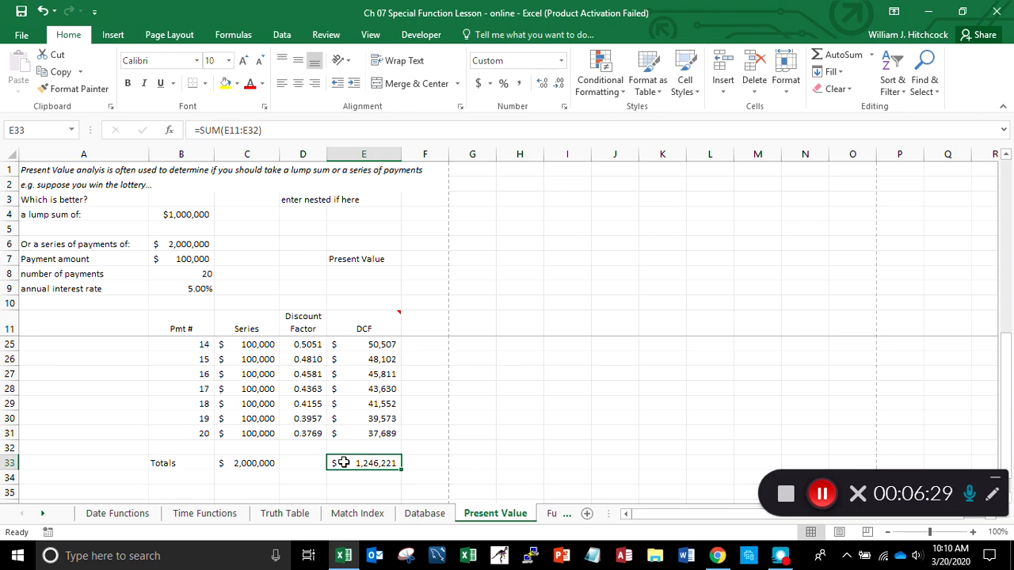
- Start a PV formula in E8 below the Present Value label, with the annual interest rate in B9 as the rate
{"action": "key", "text": "ctrl+Home"}
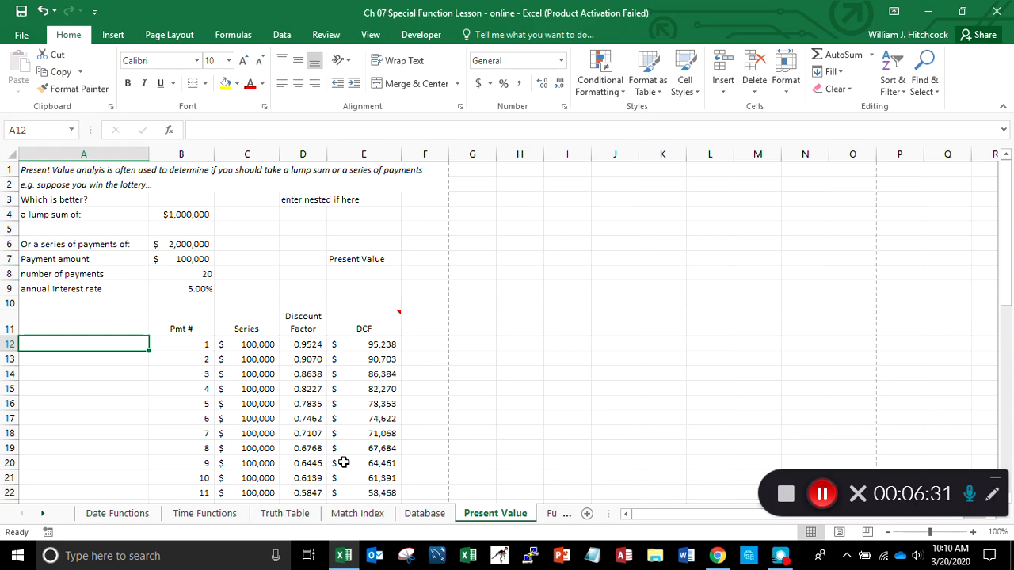
{"action": "key", "text": "Up"}
{"action": "key", "text": "Up"}
{"action": "key", "text": "Up"}
{"action": "key", "text": "Up"}
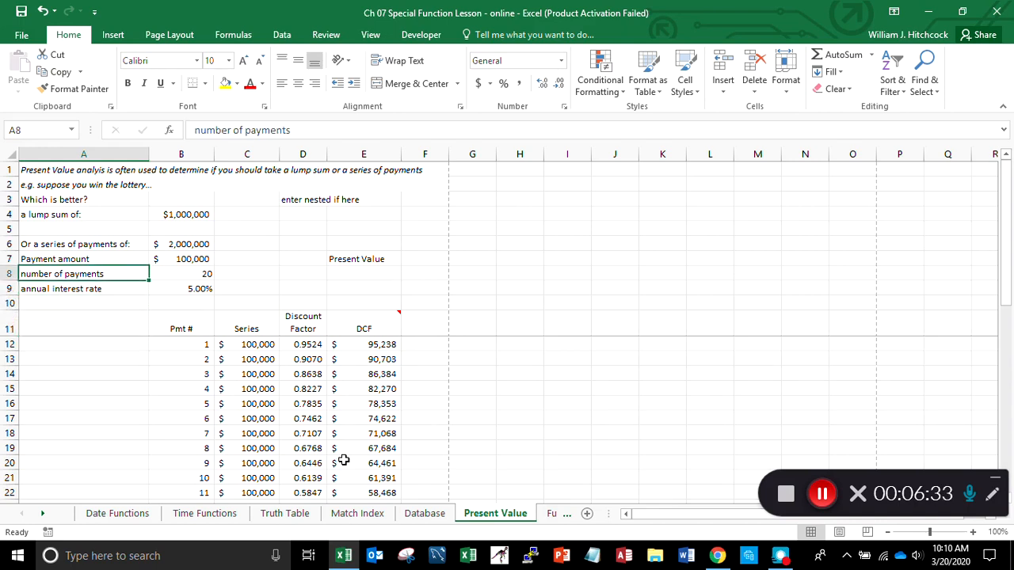
{"action": "key", "text": "Right"}
{"action": "key", "text": "Right"}
{"action": "key", "text": "Right"}
{"action": "key", "text": "Right"}
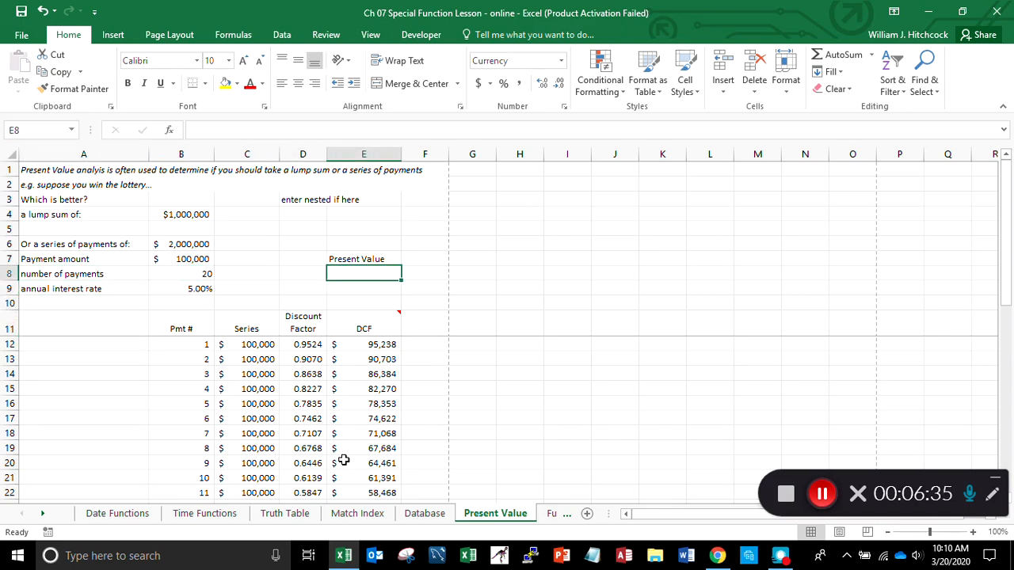
{"action": "type", "text": "="}
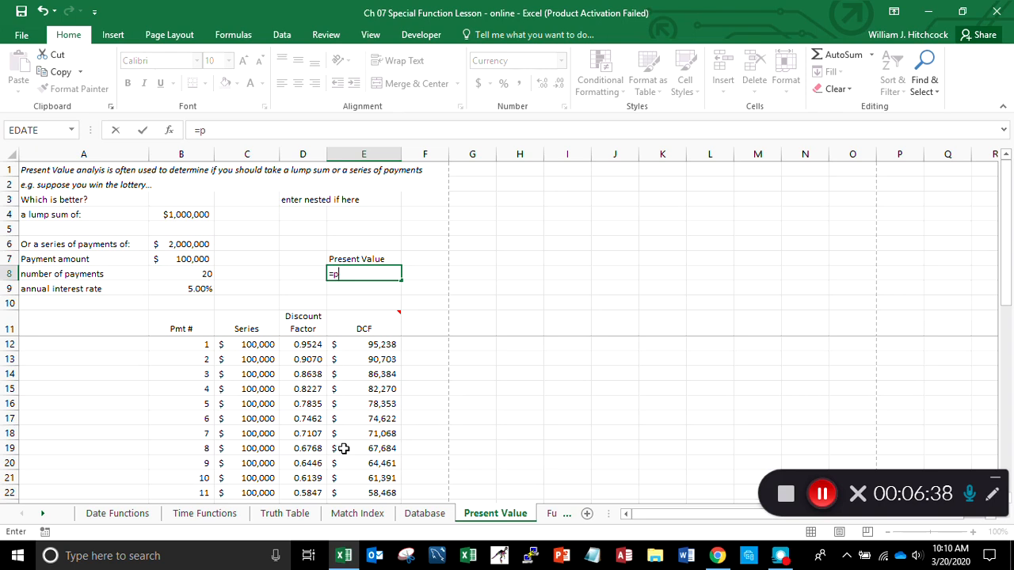
{"action": "type", "text": "pv("}
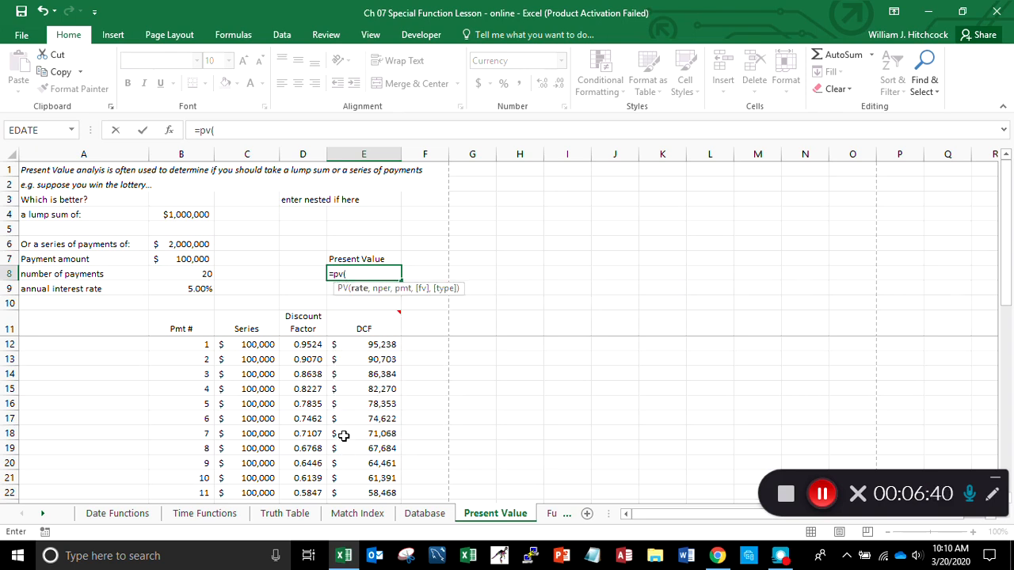
{"action": "key", "text": "Down"}
{"action": "key", "text": "Left"}
{"action": "key", "text": "Left"}
{"action": "key", "text": "Left"}
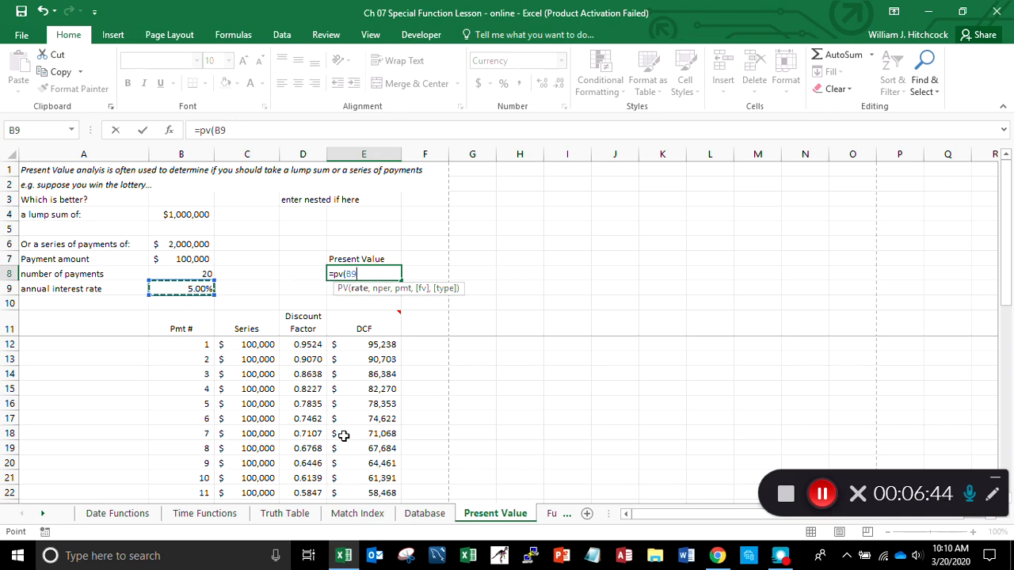
- Complete the E8 formula as =PV(B9,B8,B7), adding the number of payments and the payment amount
{"action": "type", "text": ","}
{"action": "key", "text": "Left"}
{"action": "key", "text": "Left"}
{"action": "key", "text": "Left"}
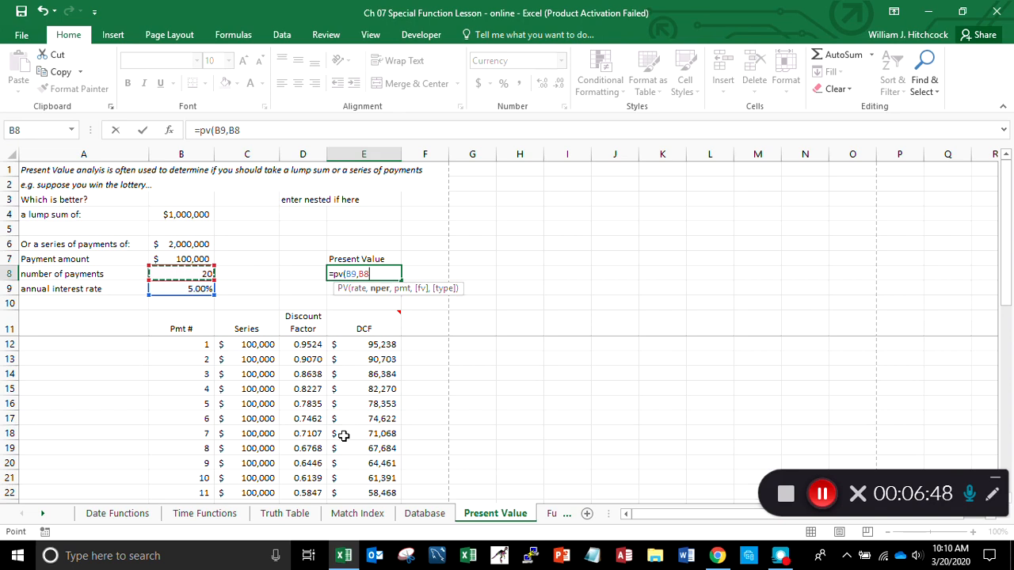
{"action": "type", "text": ","}
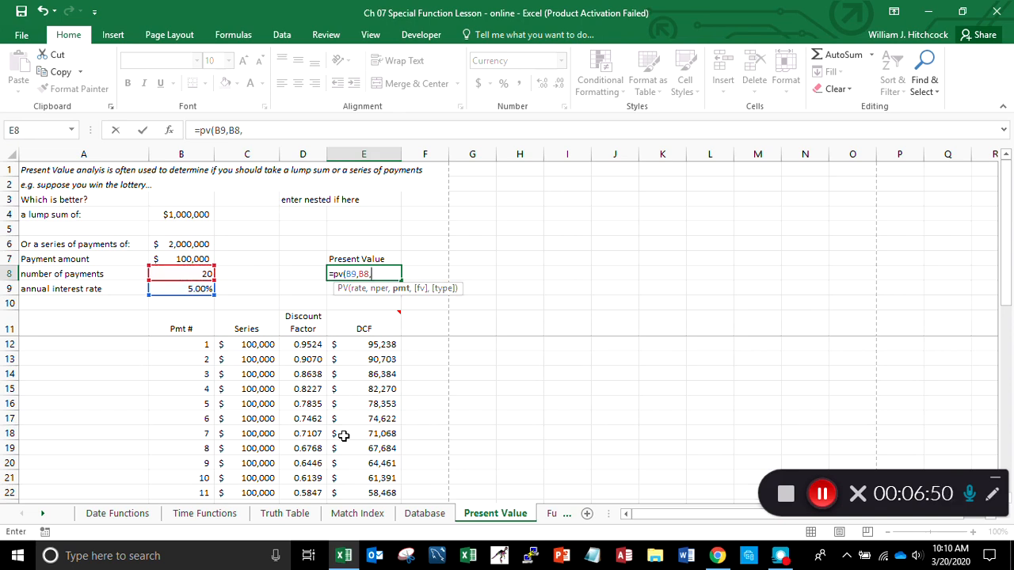
{"action": "key", "text": "Left"}
{"action": "key", "text": "Left"}
{"action": "key", "text": "Left"}
{"action": "key", "text": "Up"}
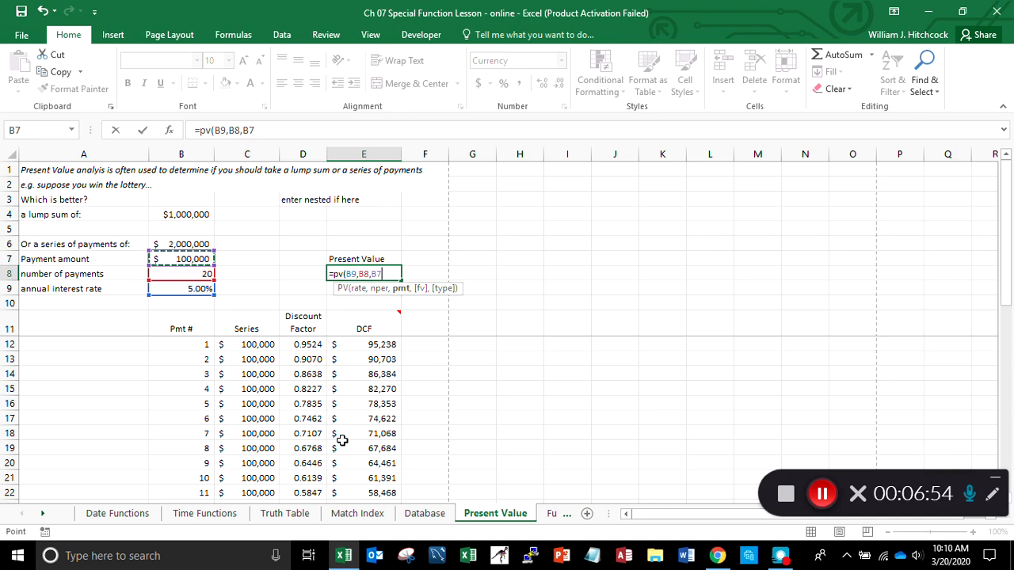
{"action": "type", "text": ")"}
{"action": "key", "text": "Return"}
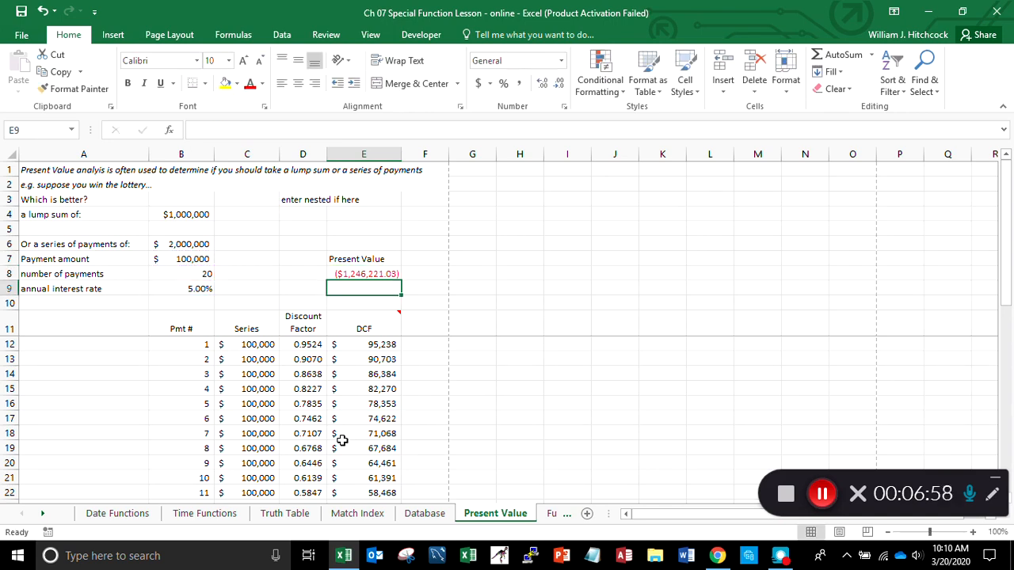
- Remove the two decimal places from the present value in E8
{"action": "key", "text": "Up"}
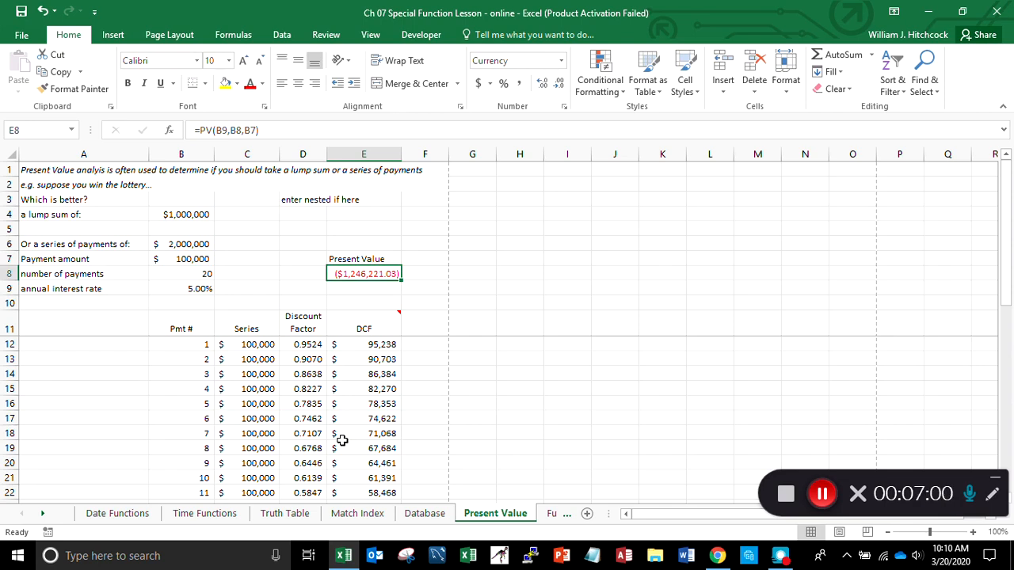
{"action": "left_click", "coordinate": [559, 84]}
{"action": "left_click", "coordinate": [559, 84]}
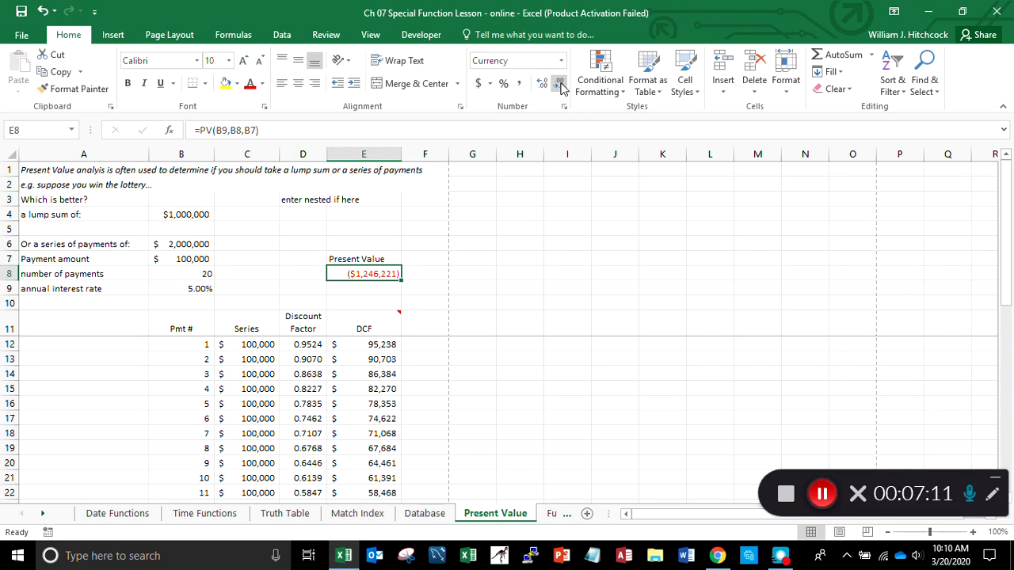
- Reverse the sign of the present value in E8 by changing its formula to =-PV(B9,B8,B7)
{"action": "left_click", "coordinate": [247, 130]}
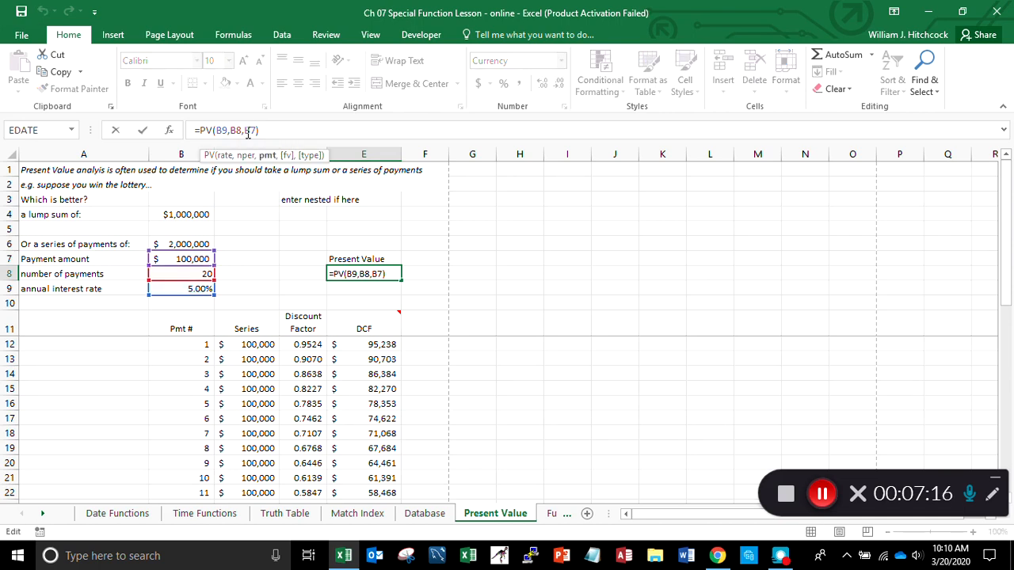
{"action": "left_click", "coordinate": [205, 131]}
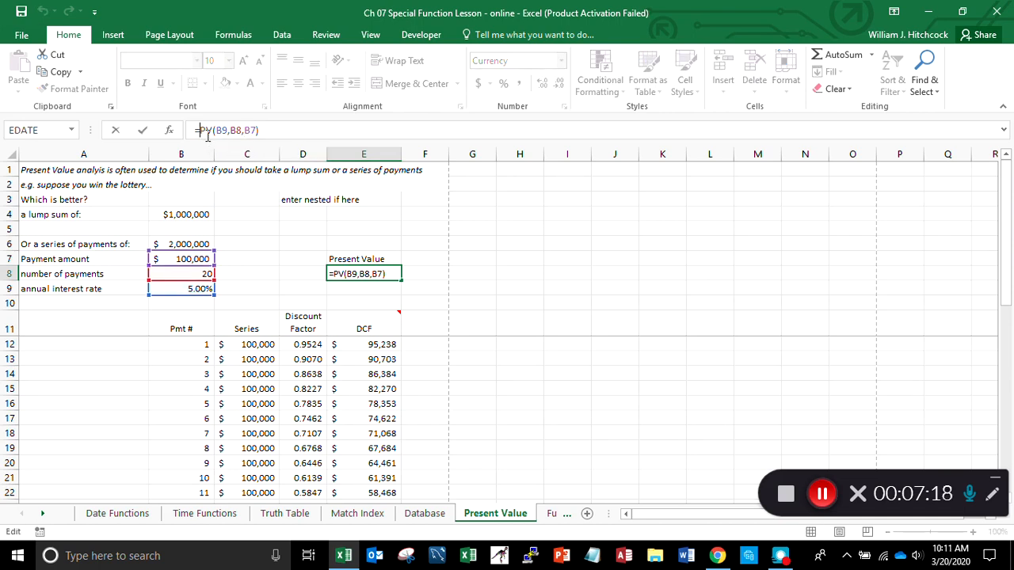
{"action": "type", "text": "-"}
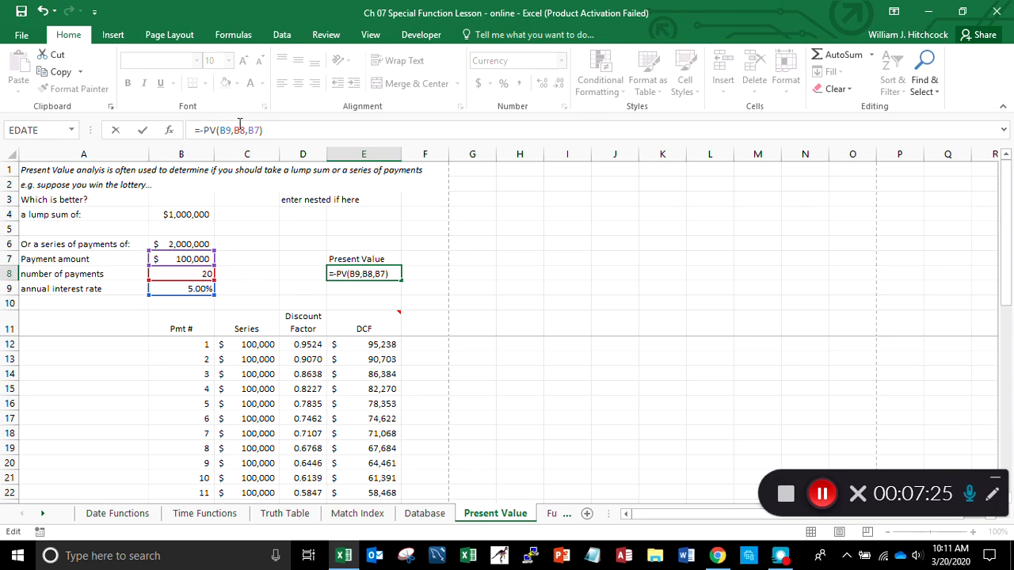
{"action": "key", "text": "Return"}
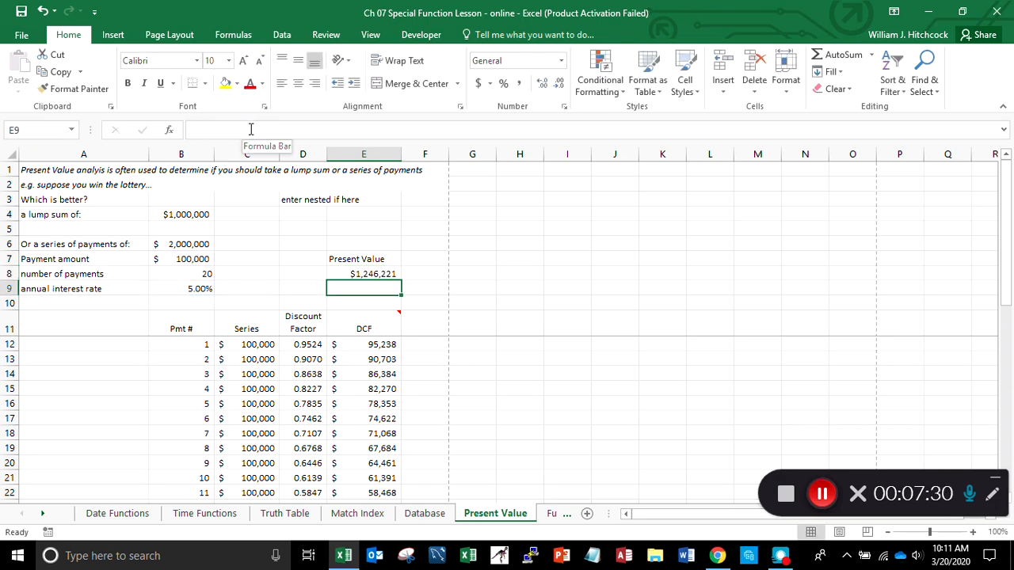
- Compare the present value in E8 with the DCF column total in E33
{"action": "key", "text": "Up"}
{"action": "key", "text": "Down"}
{"action": "key", "text": "Down"}
{"action": "key", "text": "Down"}
{"action": "key", "text": "Down"}
{"action": "key", "text": "Down"}
{"action": "key", "text": "Down"}
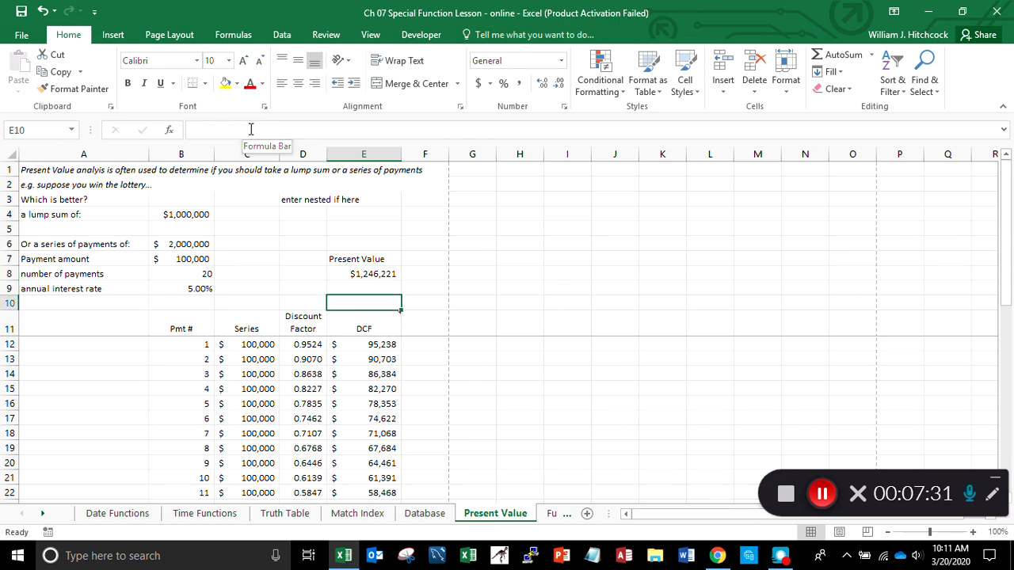
{"action": "key", "text": "Down"}
{"action": "key", "text": "Down"}
{"action": "key", "text": "Down"}
{"action": "key", "text": "Down"}
{"action": "key", "text": "Down"}
{"action": "key", "text": "Down"}
{"action": "key", "text": "Down"}
{"action": "key", "text": "Down"}
{"action": "key", "text": "Down"}
{"action": "key", "text": "Down"}
{"action": "key", "text": "Down"}
{"action": "key", "text": "Down"}
{"action": "key", "text": "Down"}
{"action": "key", "text": "Down"}
{"action": "key", "text": "Down"}
{"action": "key", "text": "Down"}
{"action": "key", "text": "Down"}
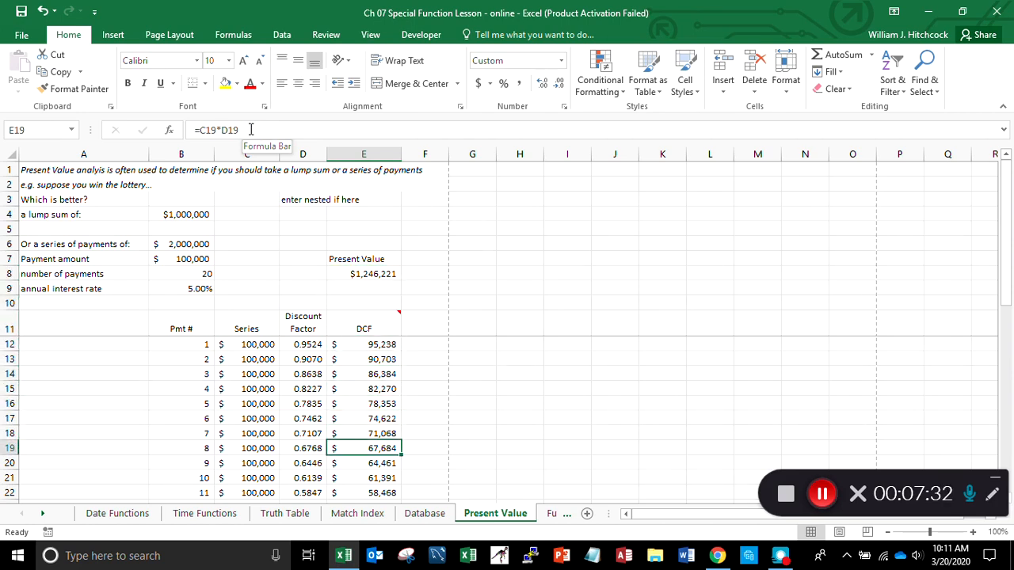
{"action": "key", "text": "Down"}
{"action": "key", "text": "Down"}
{"action": "key", "text": "Down"}
{"action": "key", "text": "Down"}
{"action": "key", "text": "Up"}
{"action": "key", "text": "Up"}
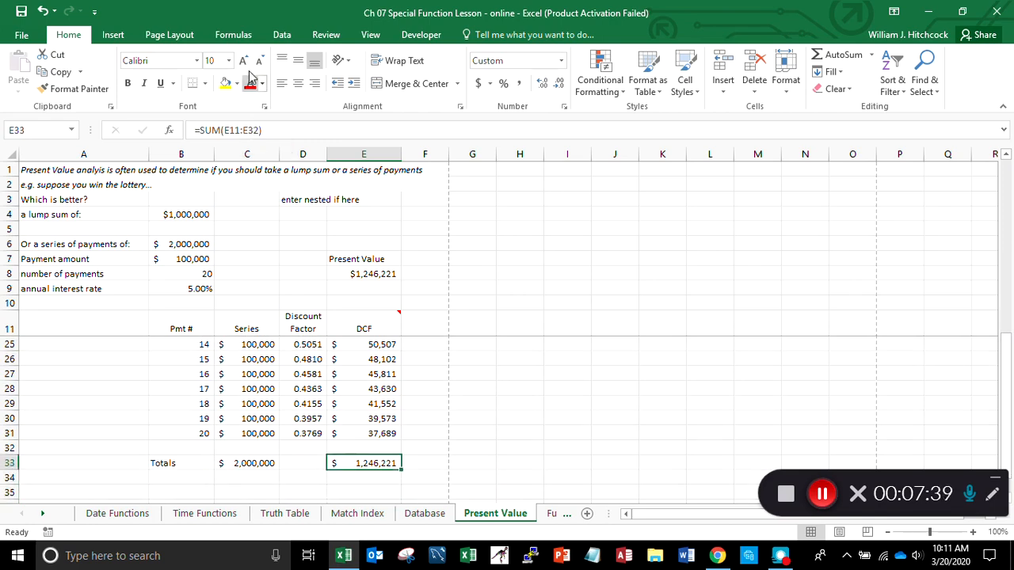
- Start an IF formula in D3 that tests whether the lump sum exceeds the present value, B4>E8
{"action": "left_click", "coordinate": [293, 201]}
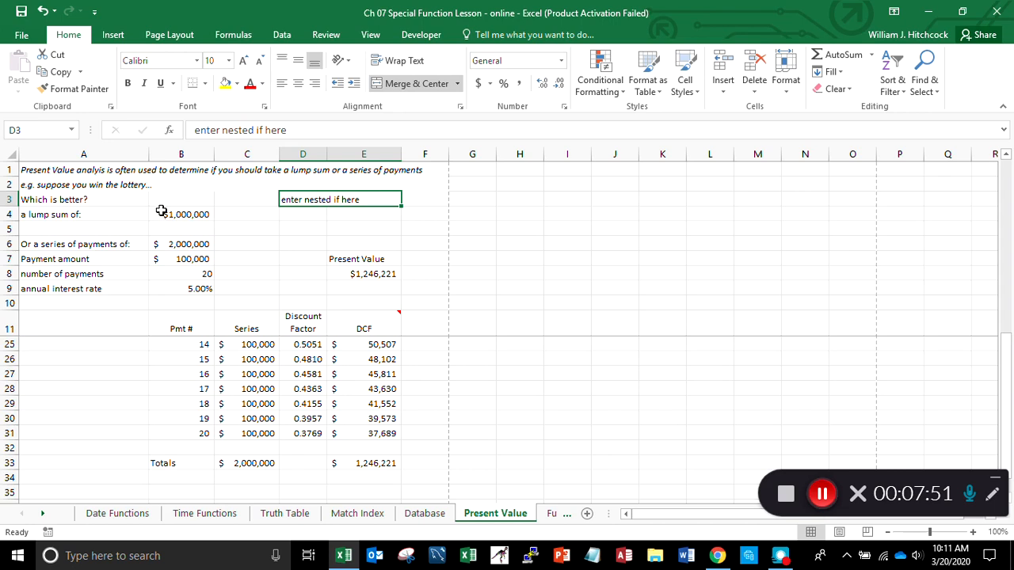
{"action": "type", "text": "=if("}
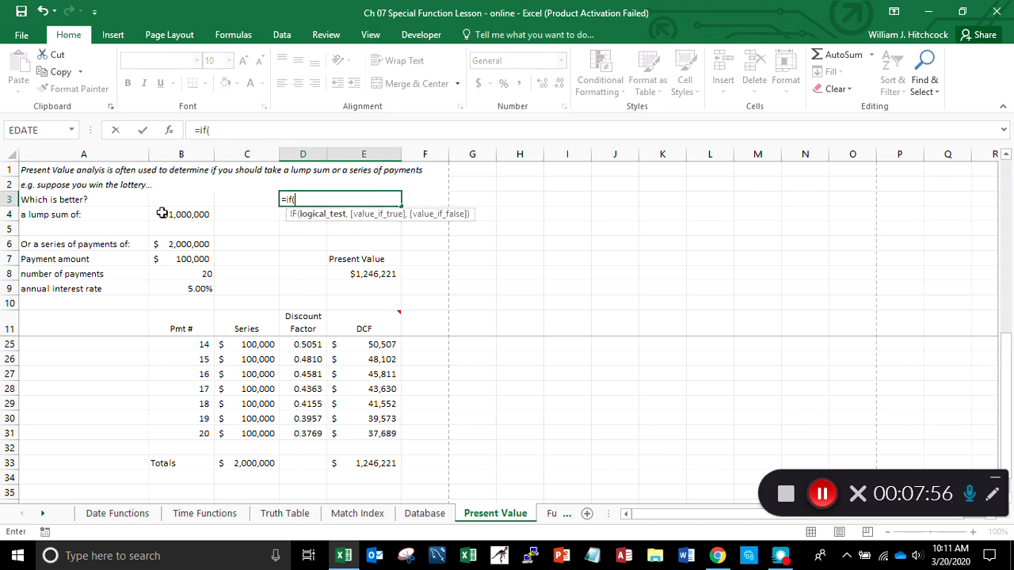
{"action": "left_click", "coordinate": [171, 214]}
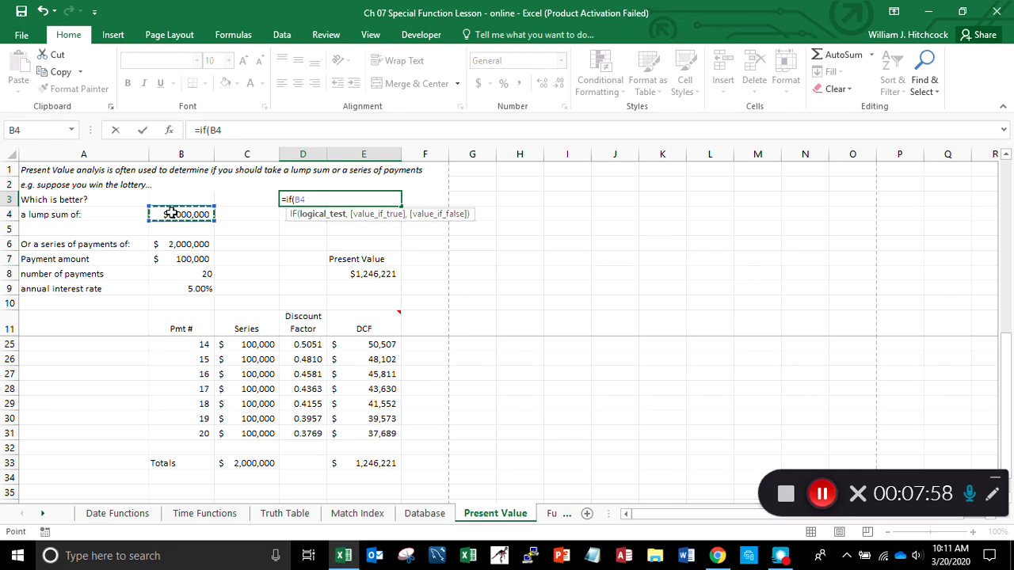
{"action": "type", "text": ">"}
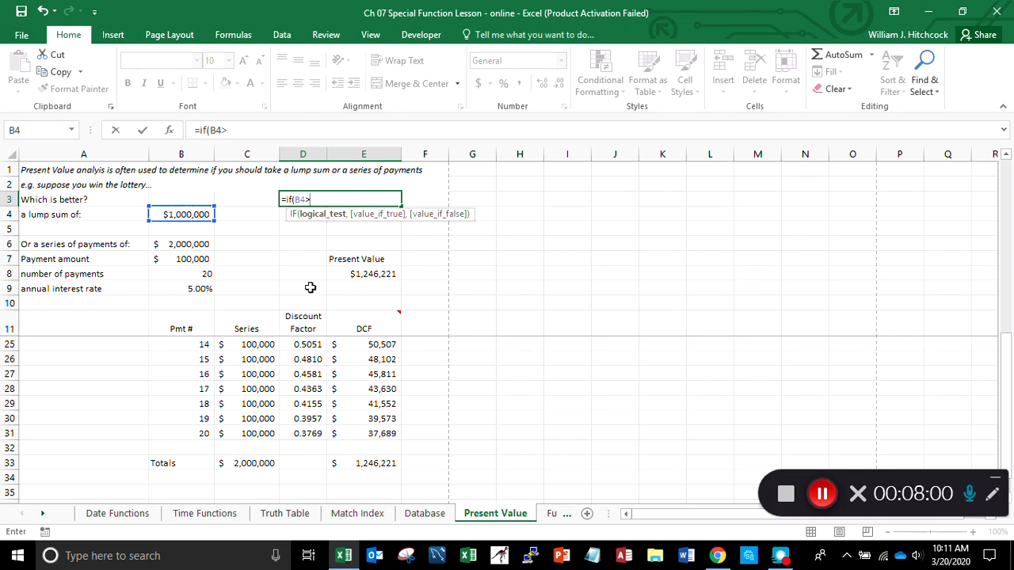
{"action": "left_click", "coordinate": [371, 278]}
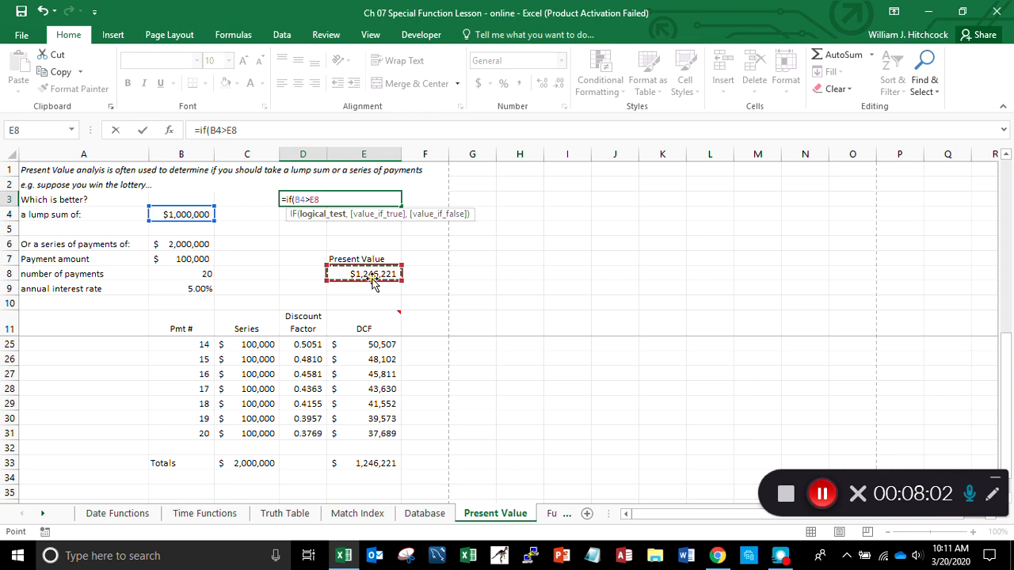
- Add "the lump sum is better" as the value-if-true argument of the IF formula in D3
{"action": "type", "text": ","}
{"action": "scroll", "coordinate": [373, 284], "scroll_direction": "up", "scroll_amount": 1}
{"action": "type", "text": "\"the lump sum is be"}
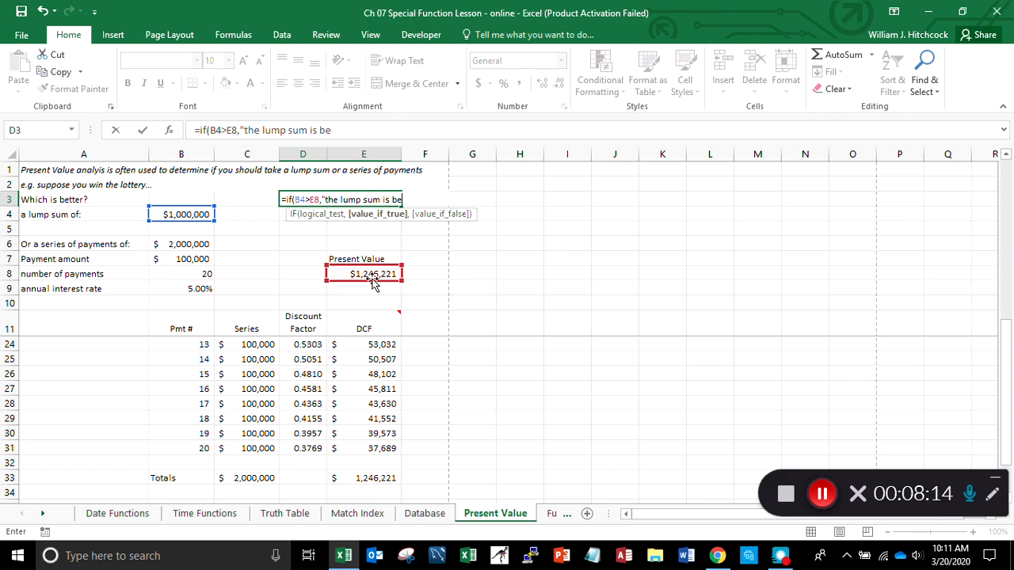
{"action": "type", "text": "tter\","}
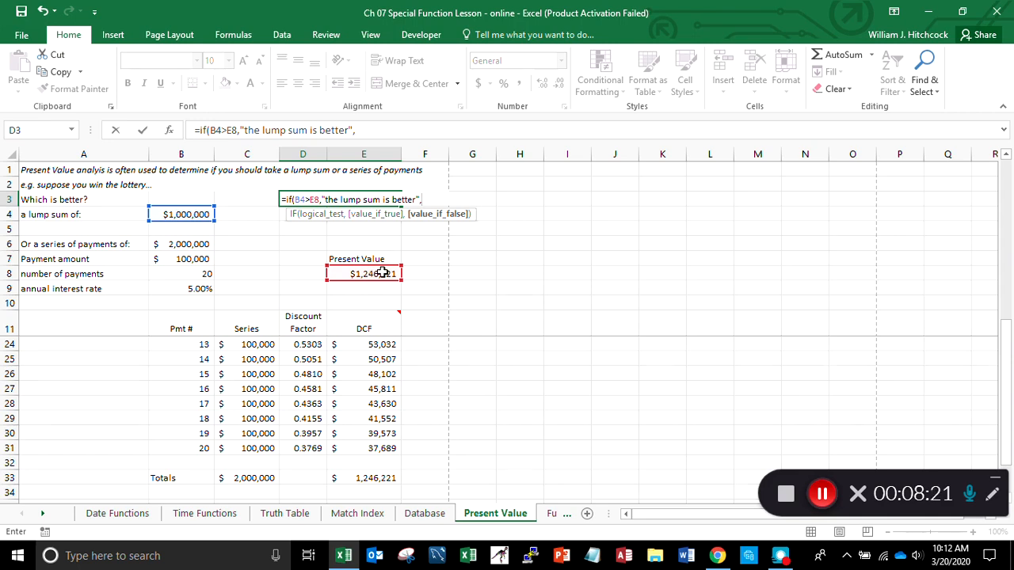
- Nest a second IF as the value-if-false argument in D3, testing whether the lump sum is below the present value, B4<E8
{"action": "type", "text": "if("}
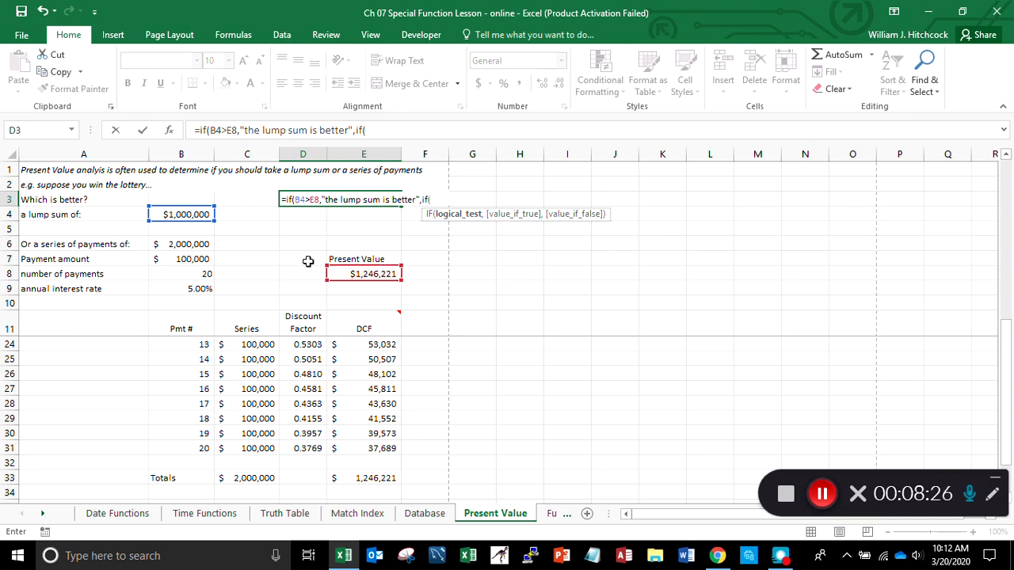
{"action": "left_click", "coordinate": [184, 214]}
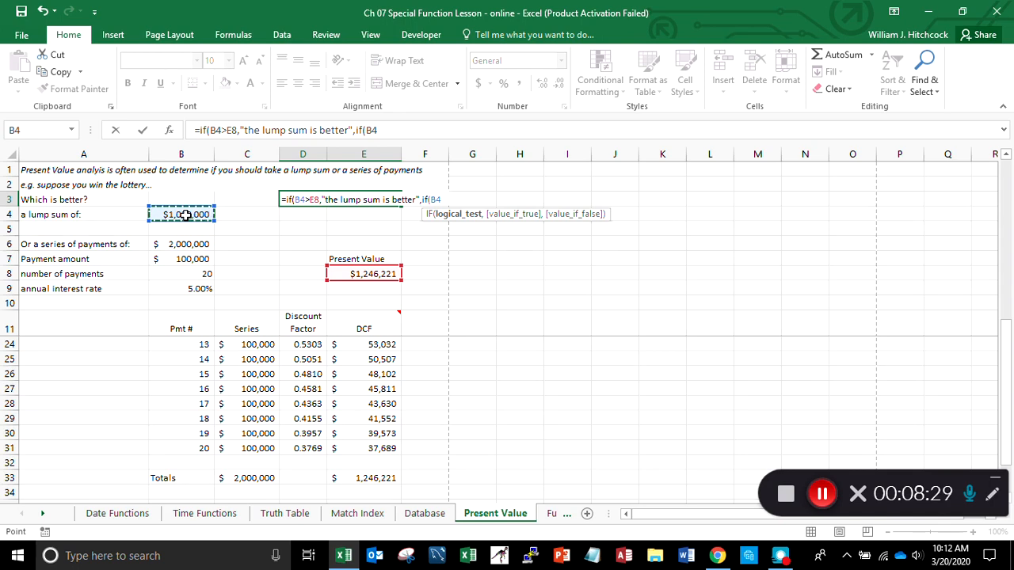
{"action": "type", "text": "<"}
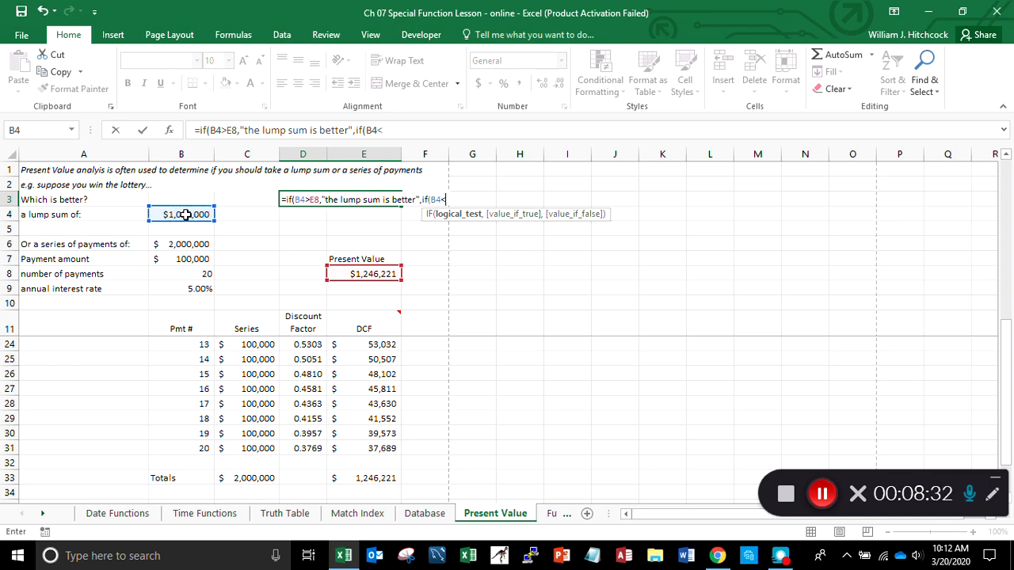
{"action": "left_click", "coordinate": [342, 274]}
- Add "stream of pmts is better" as the value-if-true argument of the nested IF in D3
{"action": "type", "text": ",\""}
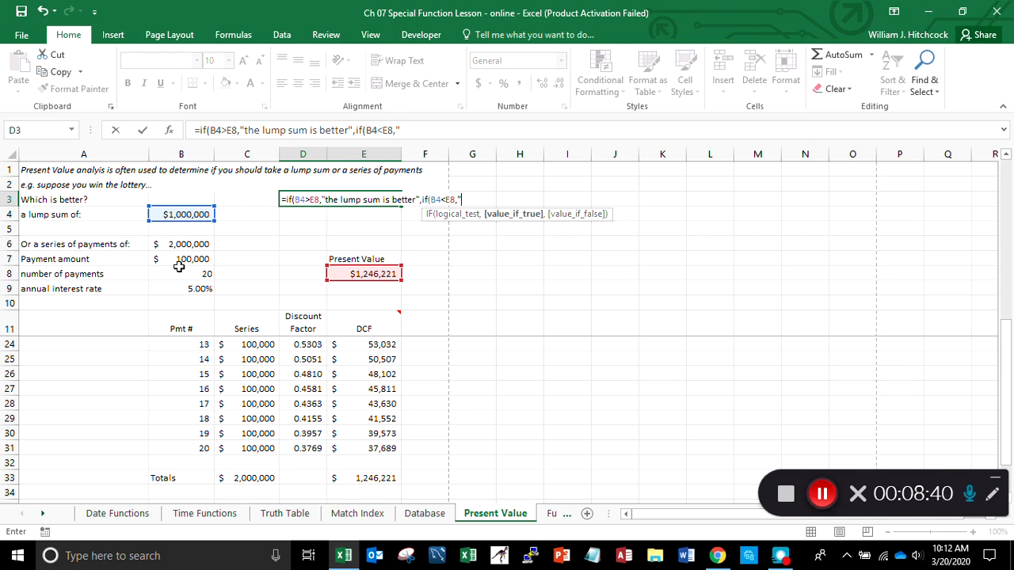
{"action": "type", "text": "s"}
{"action": "type", "text": "tream "}
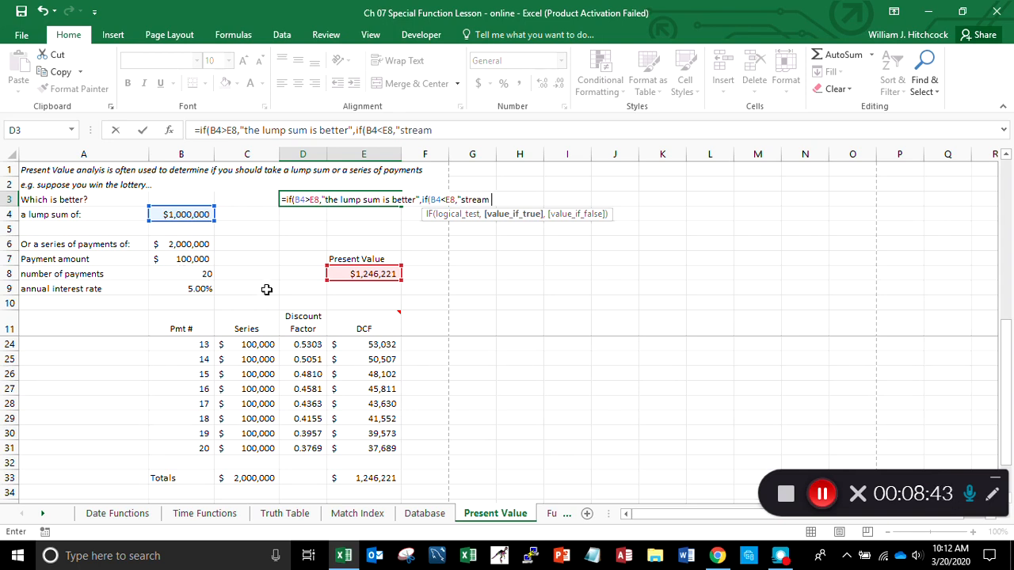
{"action": "type", "text": "of pmts is better"}
{"action": "scroll", "coordinate": [267, 289], "scroll_direction": "down", "scroll_amount": 1}
{"action": "type", "text": "\","}
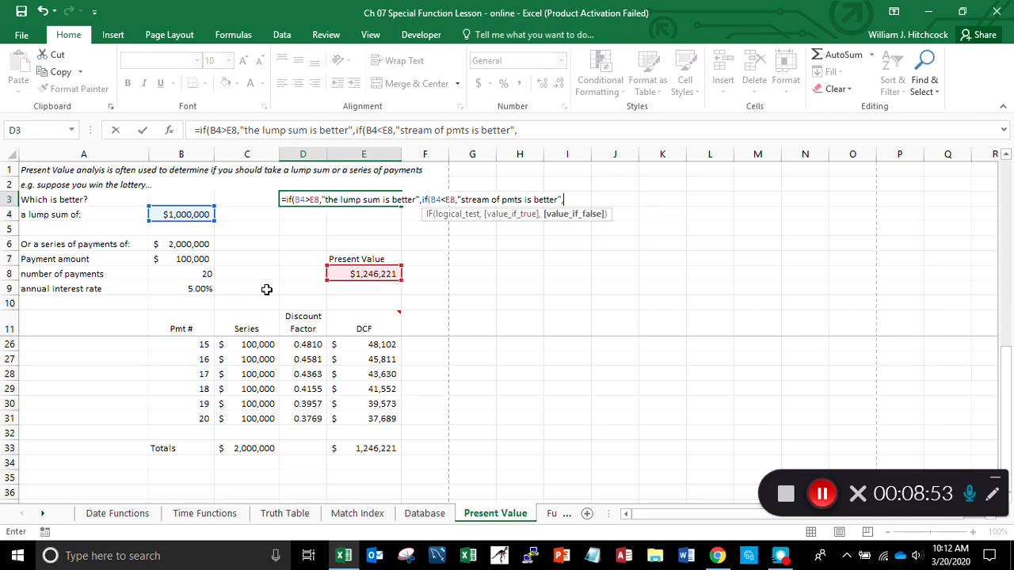
{"action": "type", "text": "\"it doesn't matter th"}
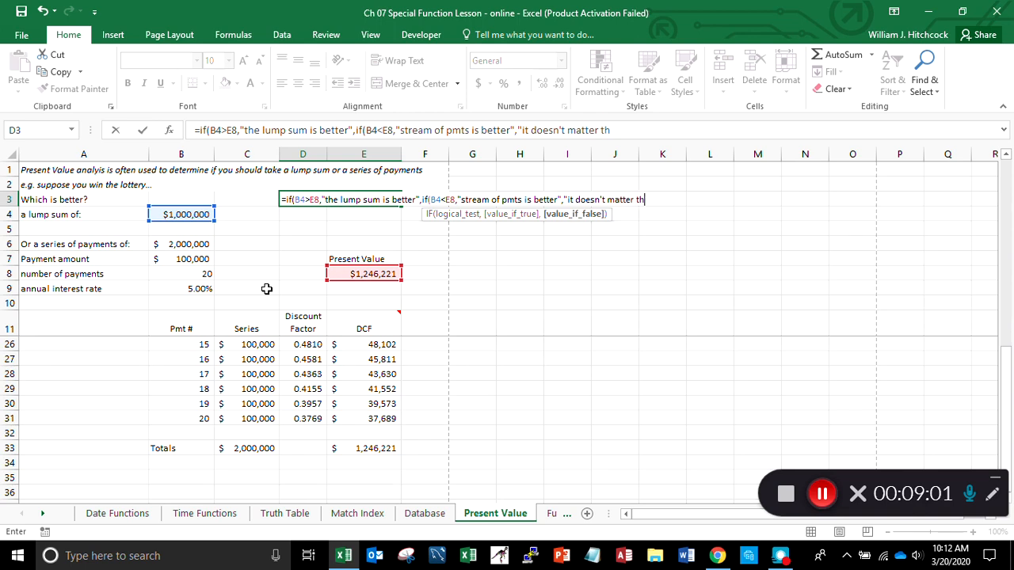
{"action": "type", "text": "ey are equal\""}
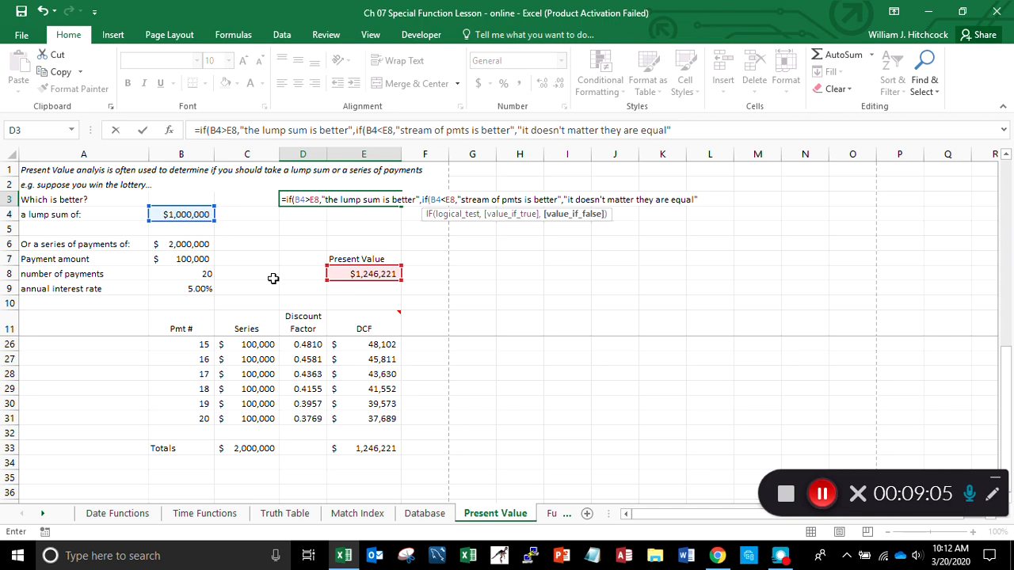
{"action": "type", "text": ")"}
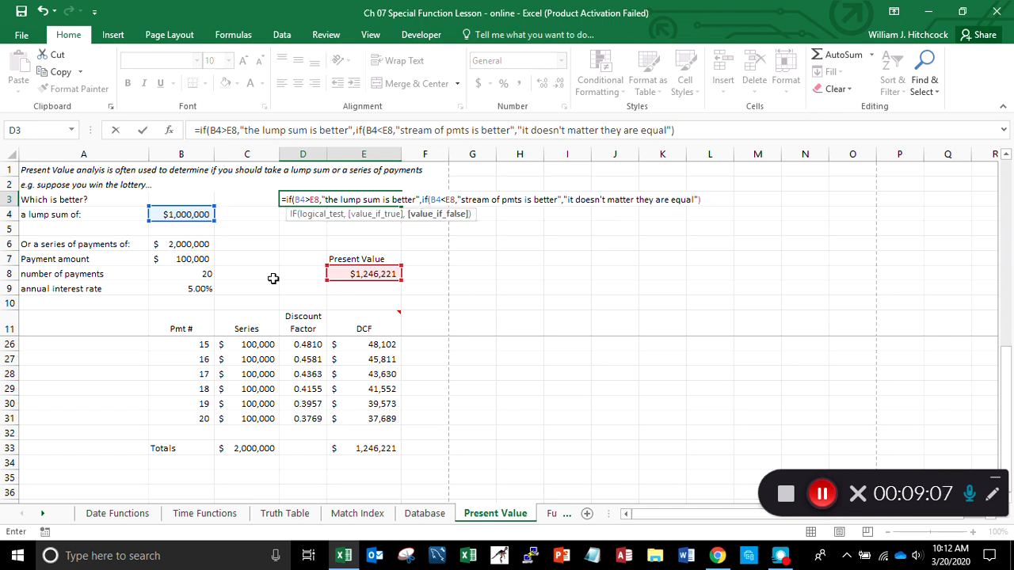
{"action": "type", "text": ")"}
- Add "it doesn't matter they are equal" as the nested IF's value-if-false argument and complete the D3 formula
{"action": "key", "text": "Return"}
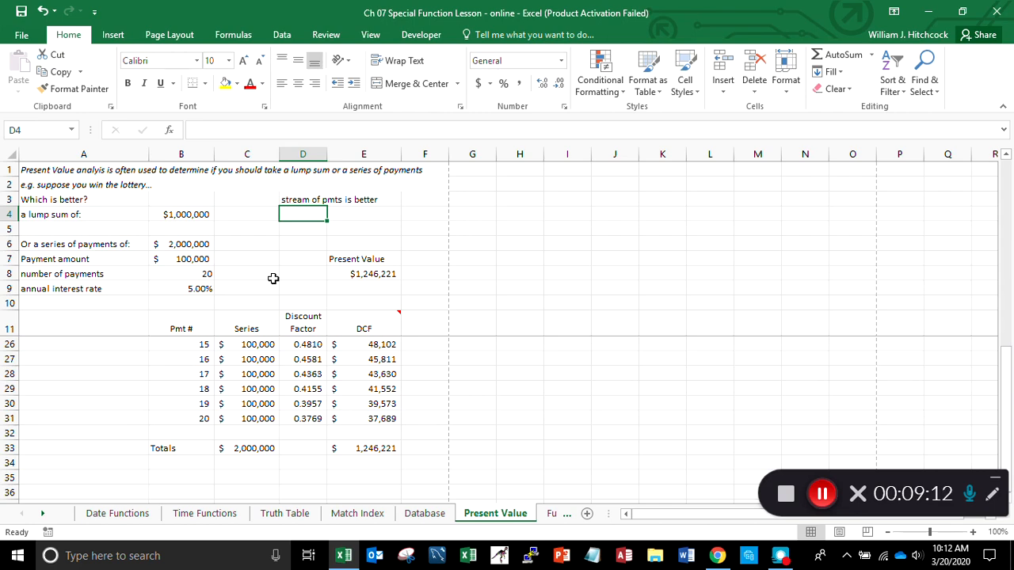
- Examine the nested IF formula in D3 and the PV formula in E8 it compares against
{"action": "key", "text": "Up"}
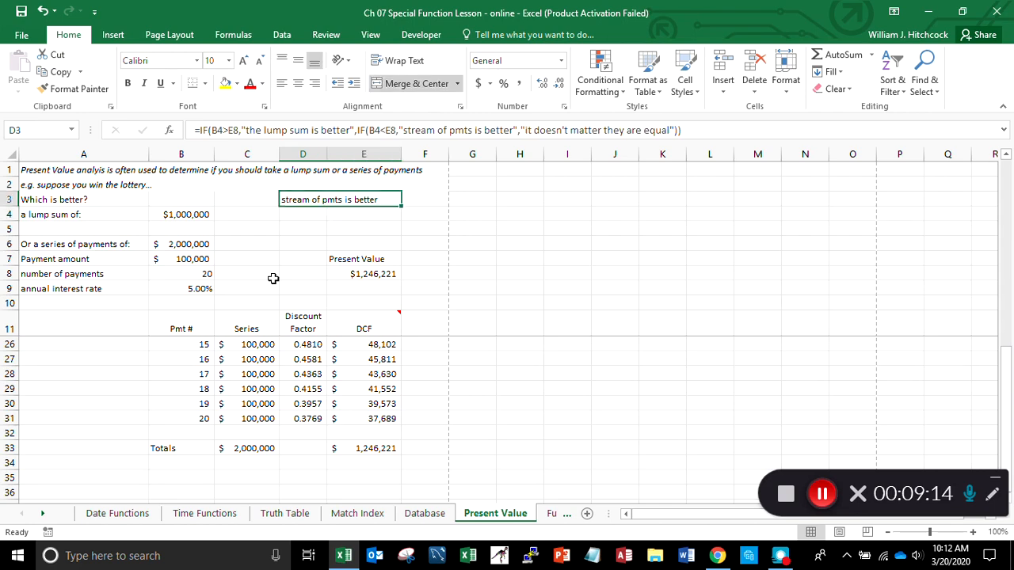
{"action": "key", "text": "Down"}
{"action": "key", "text": "Down"}
{"action": "key", "text": "Down"}
{"action": "key", "text": "Down"}
{"action": "key", "text": "Down"}
{"action": "key", "text": "Right"}
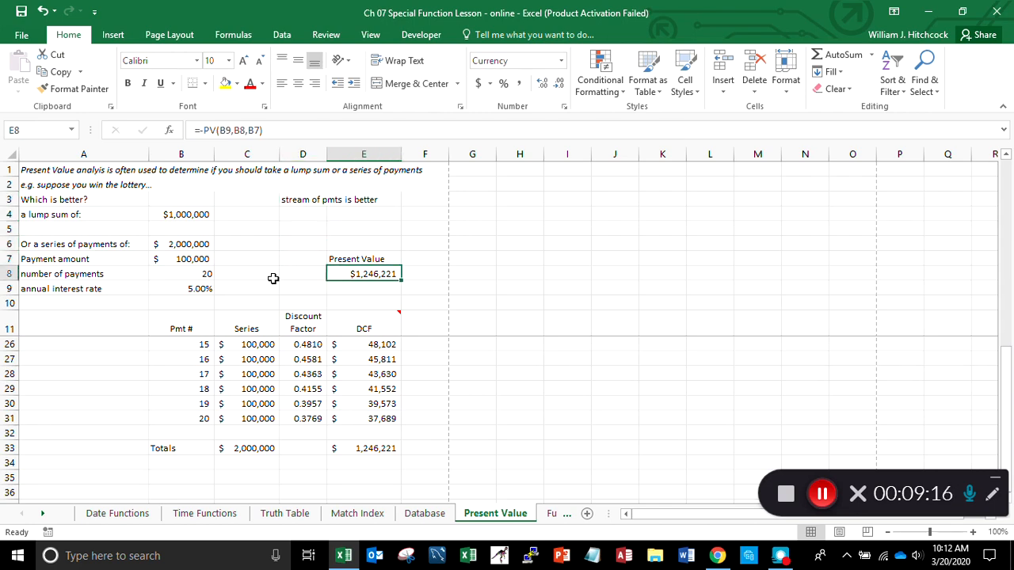
{"action": "key", "text": "Up"}
{"action": "key", "text": "Up"}
{"action": "key", "text": "Up"}
{"action": "key", "text": "Up"}
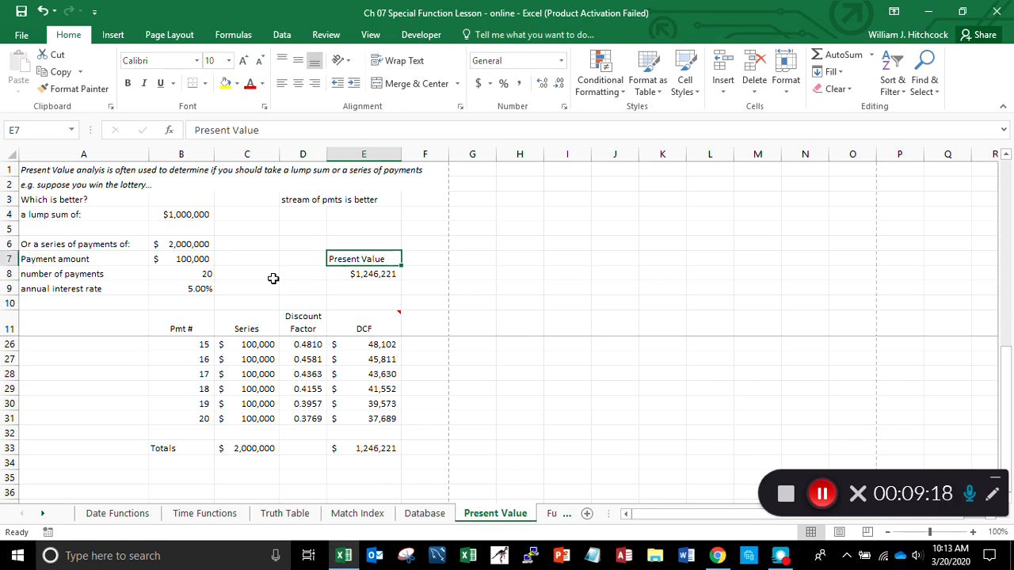
- Set the annual interest rate in B9 to 0%
{"action": "key", "text": "Down"}
{"action": "key", "text": "Down"}
{"action": "key", "text": "Down"}
{"action": "key", "text": "Down"}
{"action": "key", "text": "Down"}
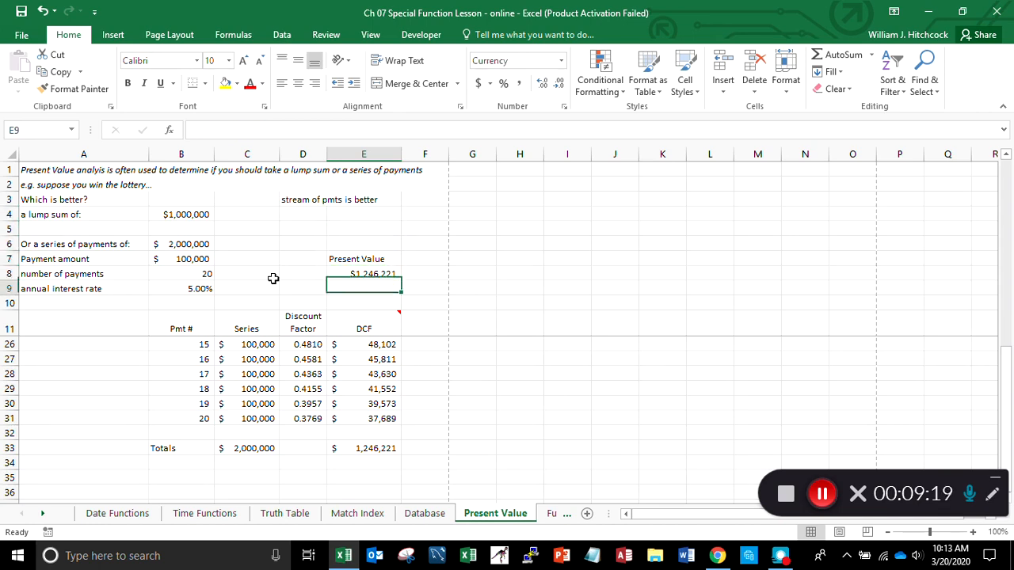
{"action": "key", "text": "Left"}
{"action": "key", "text": "Left"}
{"action": "key", "text": "Left"}
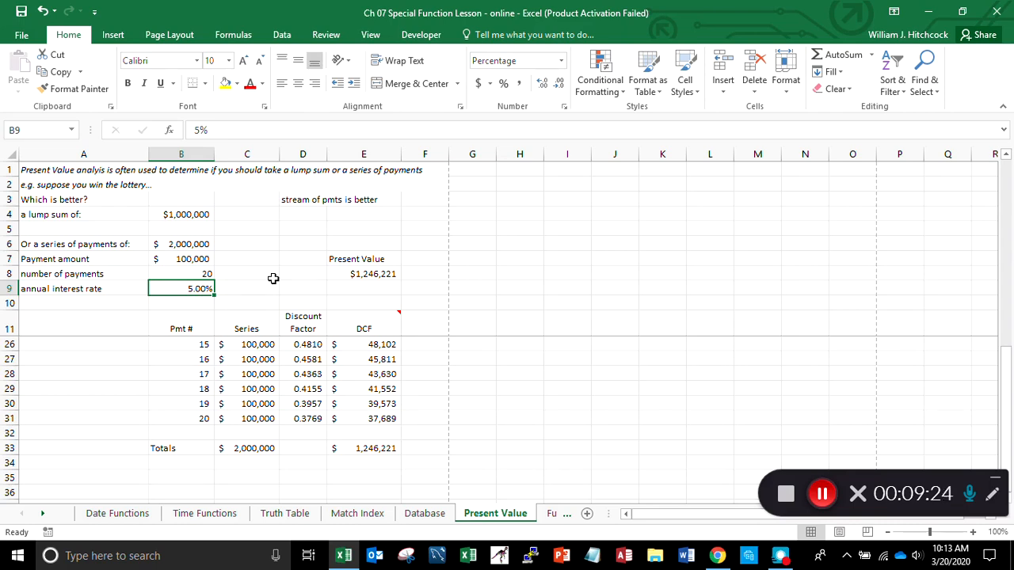
{"action": "type", "text": "0"}
{"action": "key", "text": "Return"}
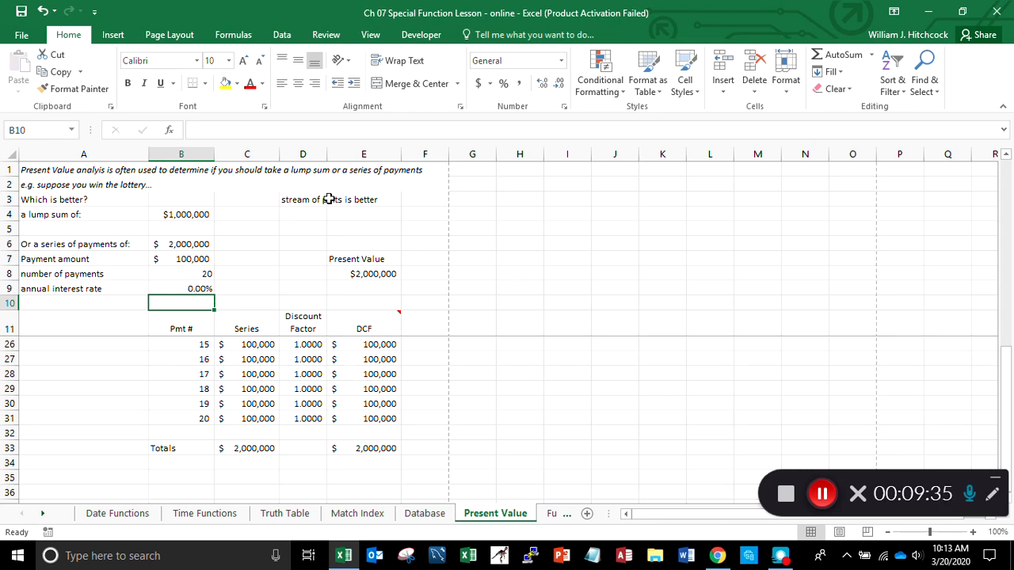
- Set the annual interest rate in B9 to 10% and save the workbook
{"action": "left_click", "coordinate": [187, 288]}
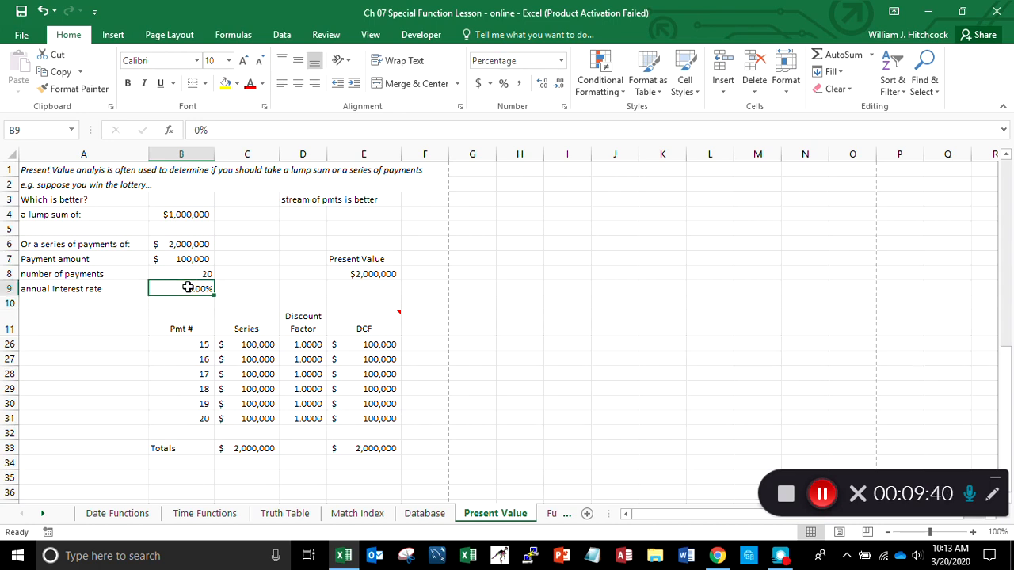
{"action": "type", "text": "10"}
{"action": "key", "text": "Return"}
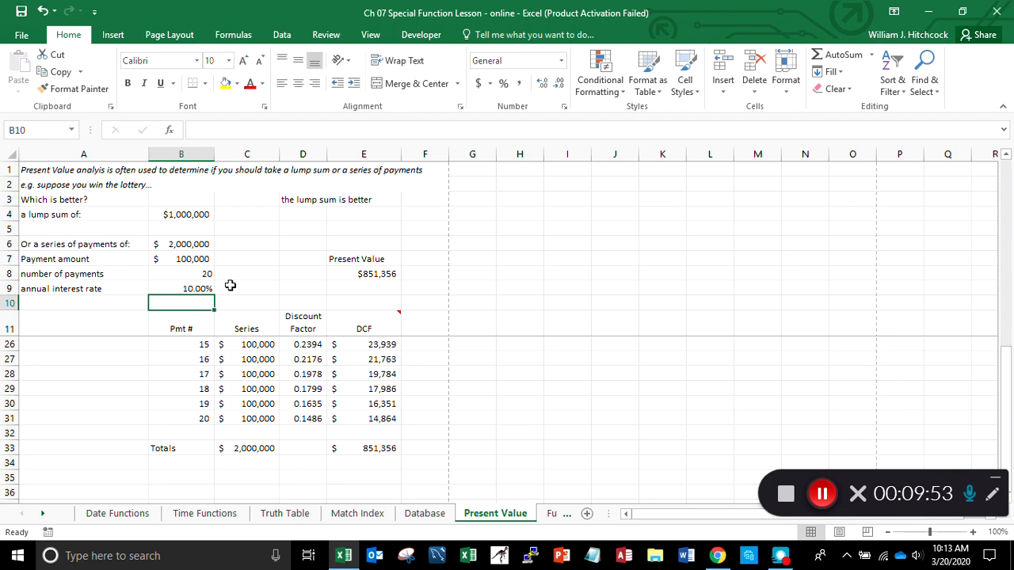
{"action": "left_click", "coordinate": [21, 13]}
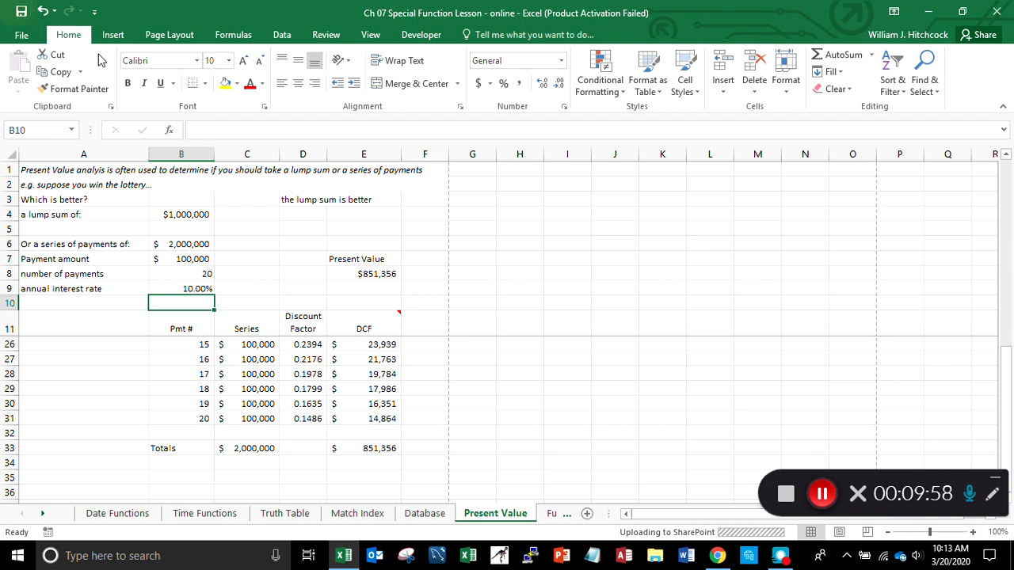
- Run Goal Seek to bring the present value in E8 to 1000000 by changing the interest rate in B9, and accept the solution
{"action": "left_click", "coordinate": [283, 36]}
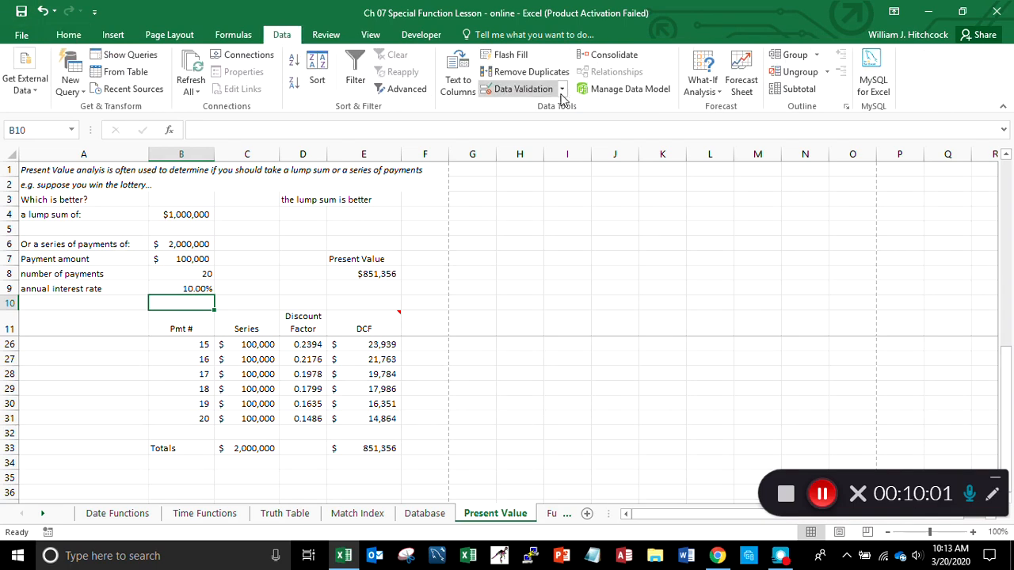
{"action": "left_click", "coordinate": [710, 81]}
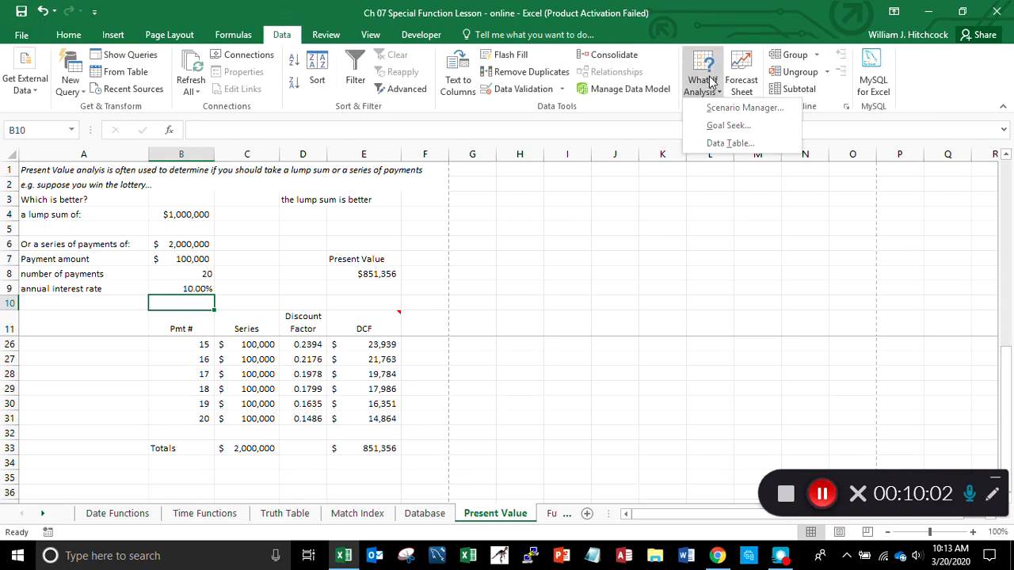
{"action": "left_click", "coordinate": [722, 129]}
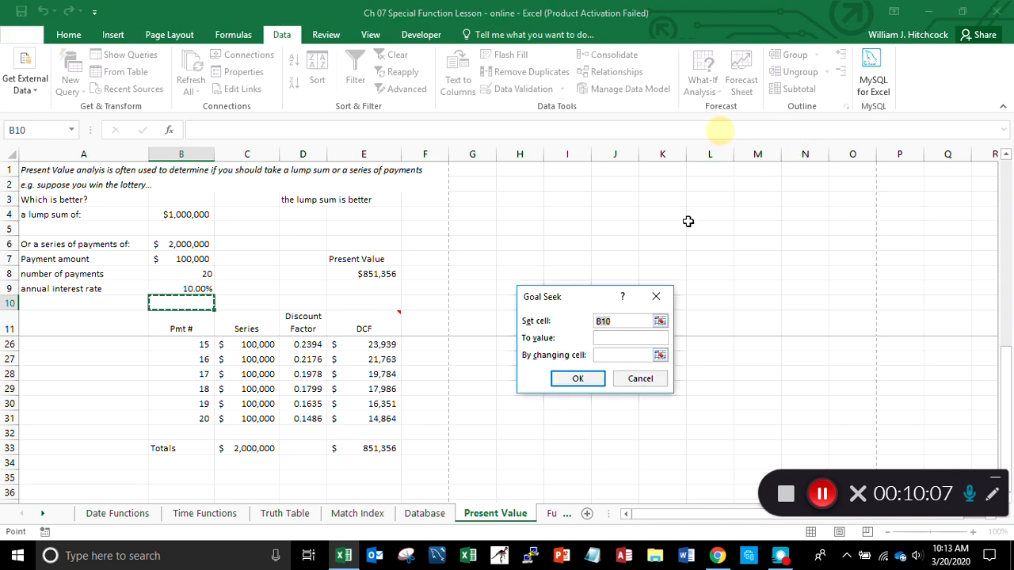
{"action": "left_click", "coordinate": [379, 272]}
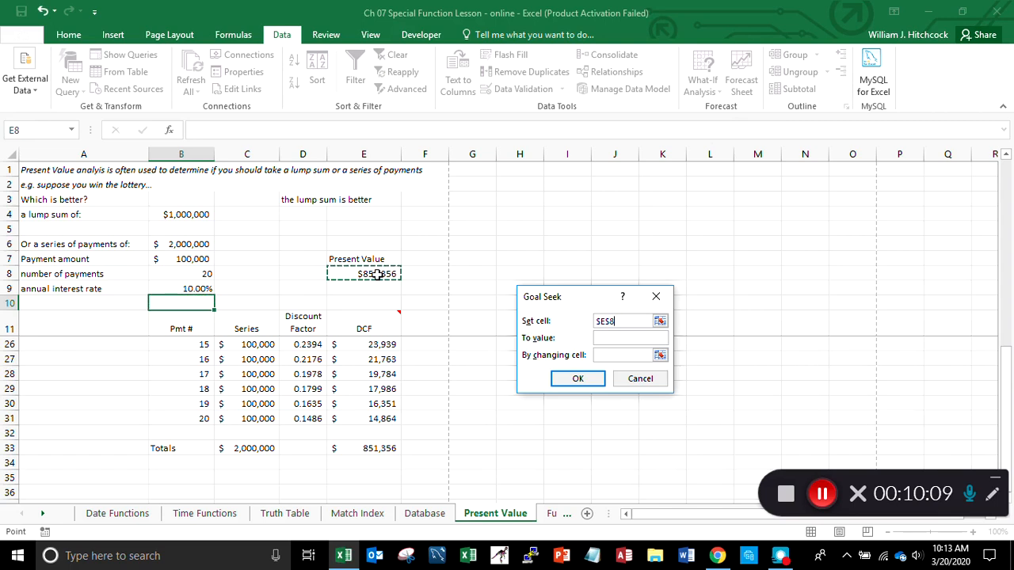
{"action": "left_click", "coordinate": [615, 339]}
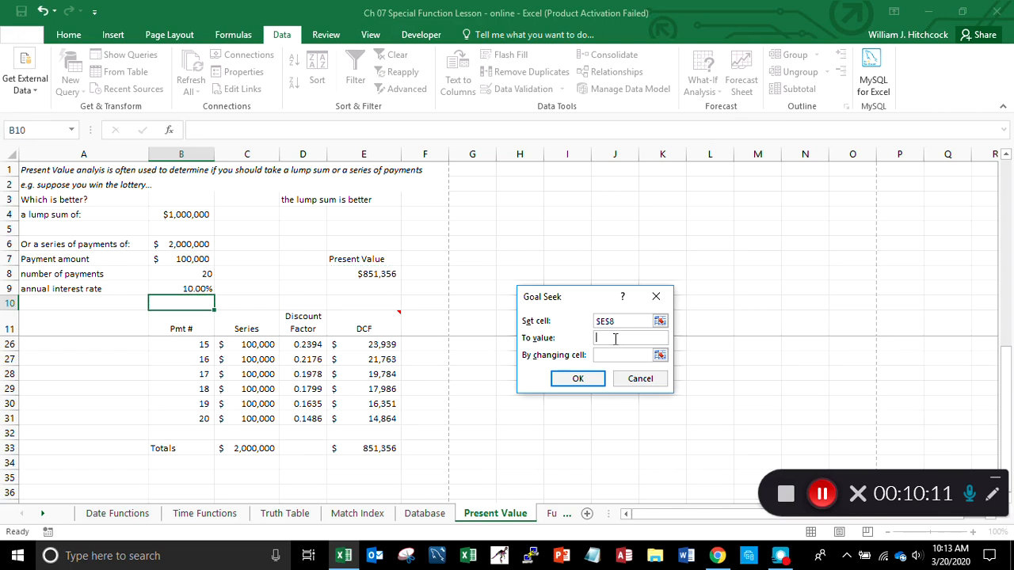
{"action": "type", "text": "1000000"}
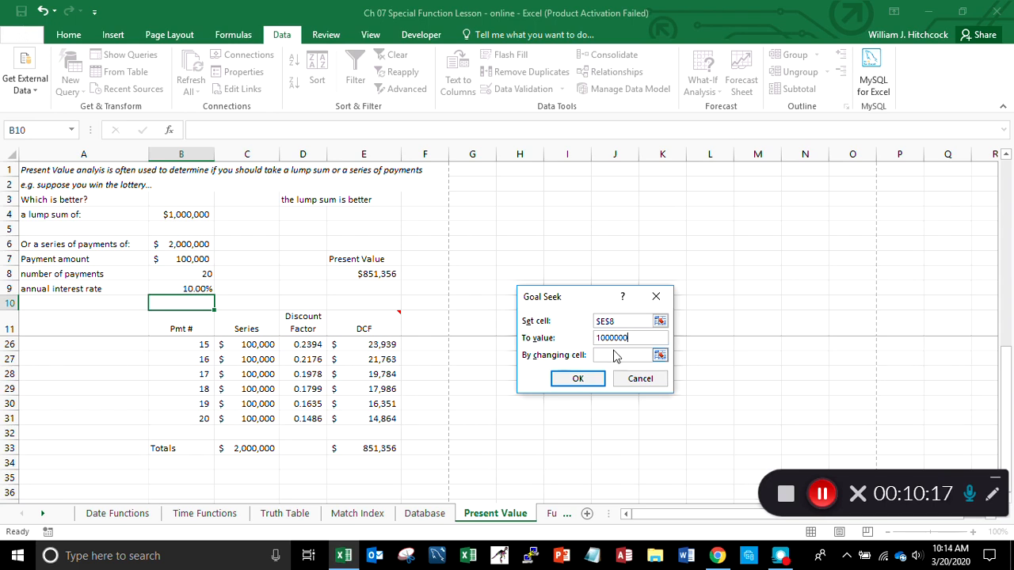
{"action": "left_click", "coordinate": [615, 353]}
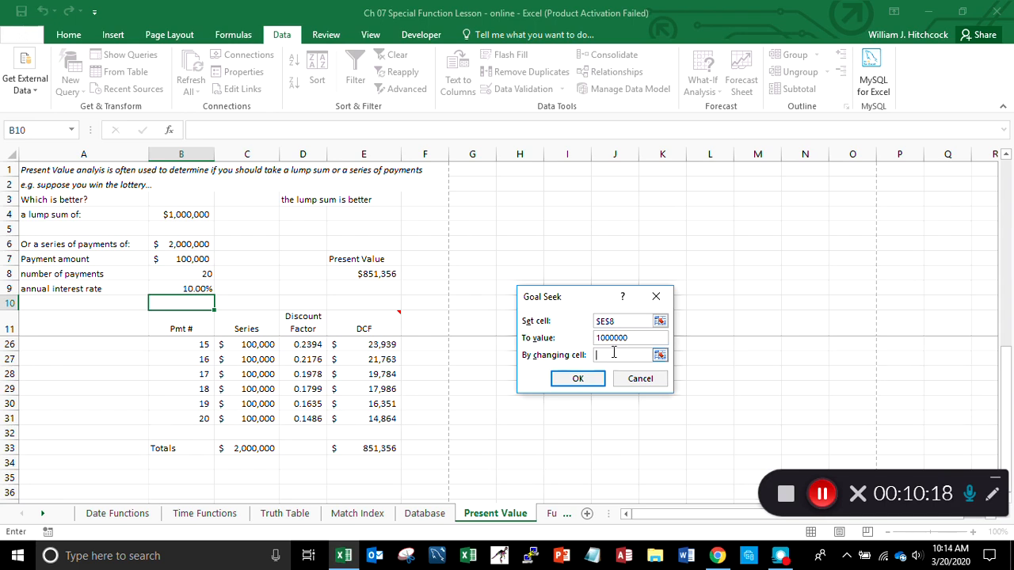
{"action": "left_click", "coordinate": [190, 292]}
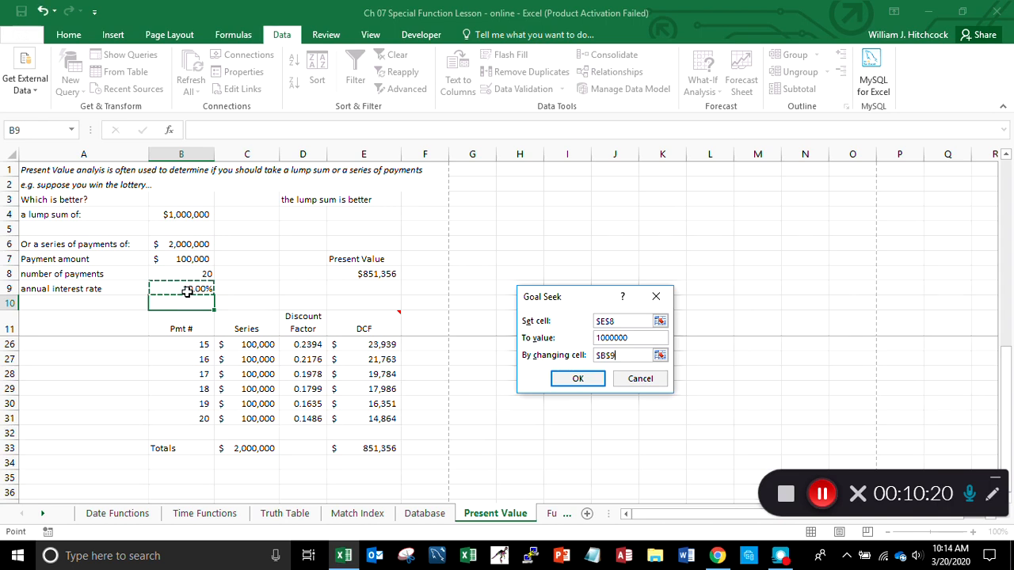
{"action": "left_click", "coordinate": [576, 378]}
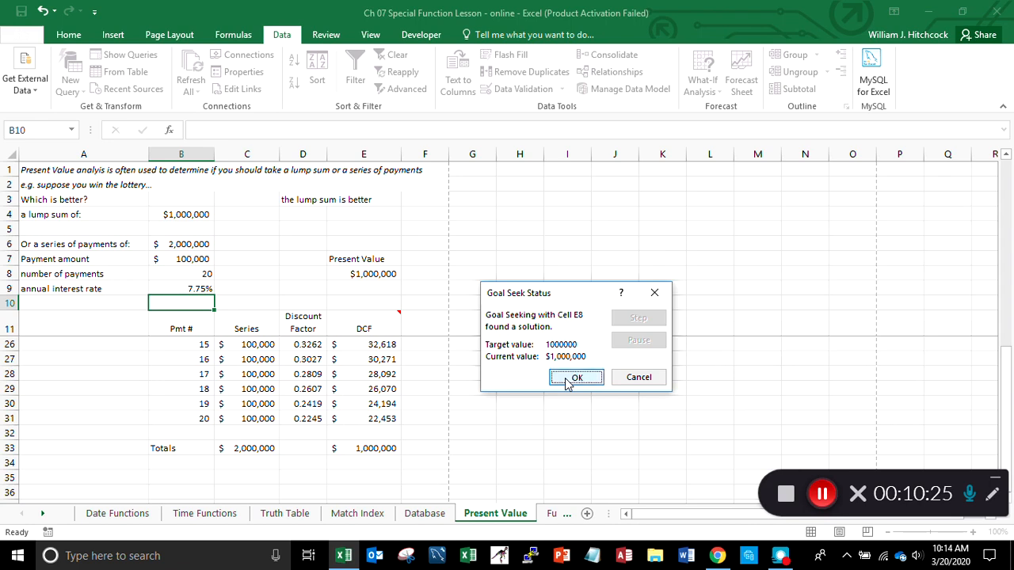
{"action": "left_click", "coordinate": [567, 380]}
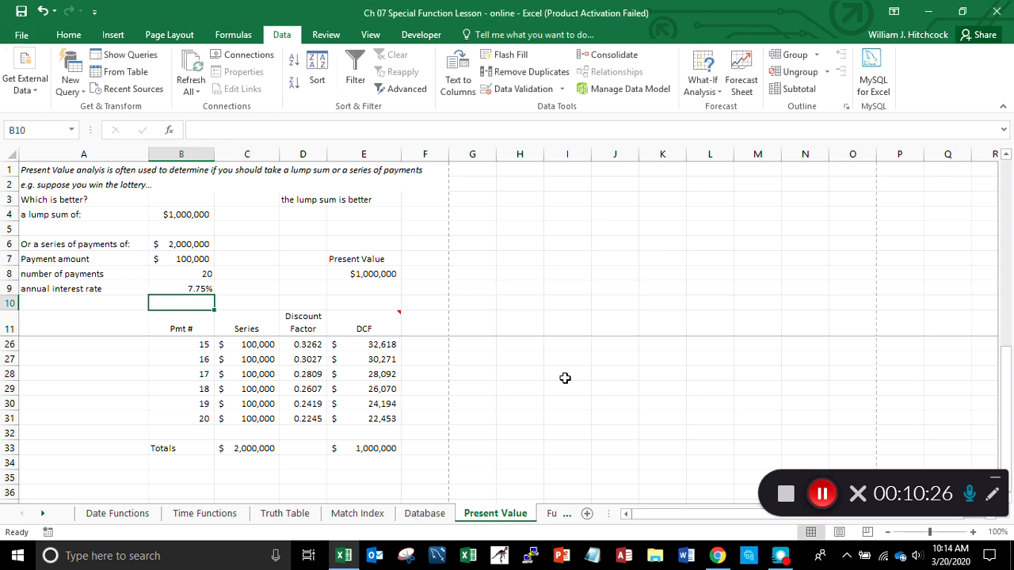
- Test the comparison against other annual interest rates in B9, entering 4% first and 8% second
{"action": "left_click", "coordinate": [362, 274]}
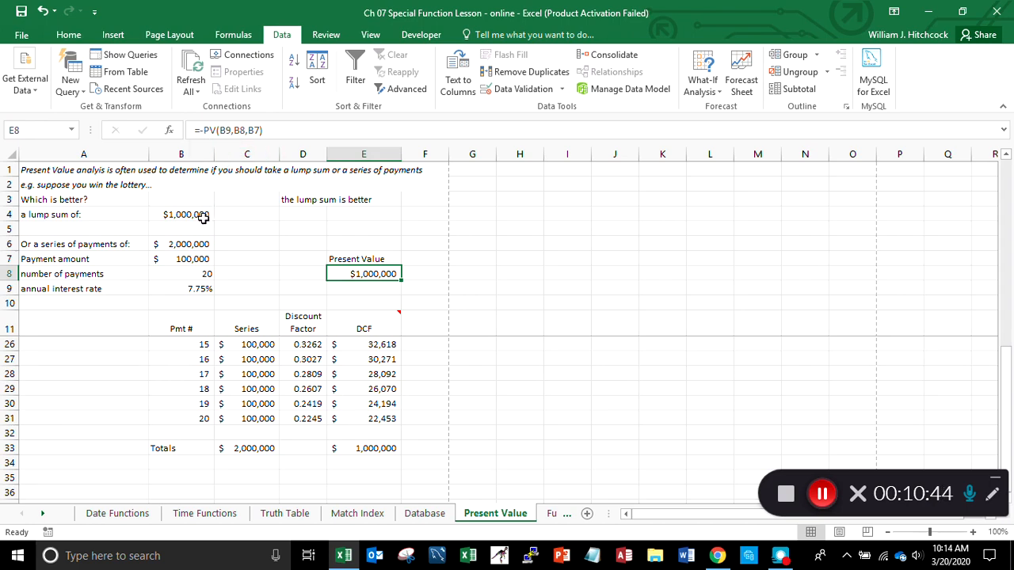
{"action": "left_click", "coordinate": [181, 290]}
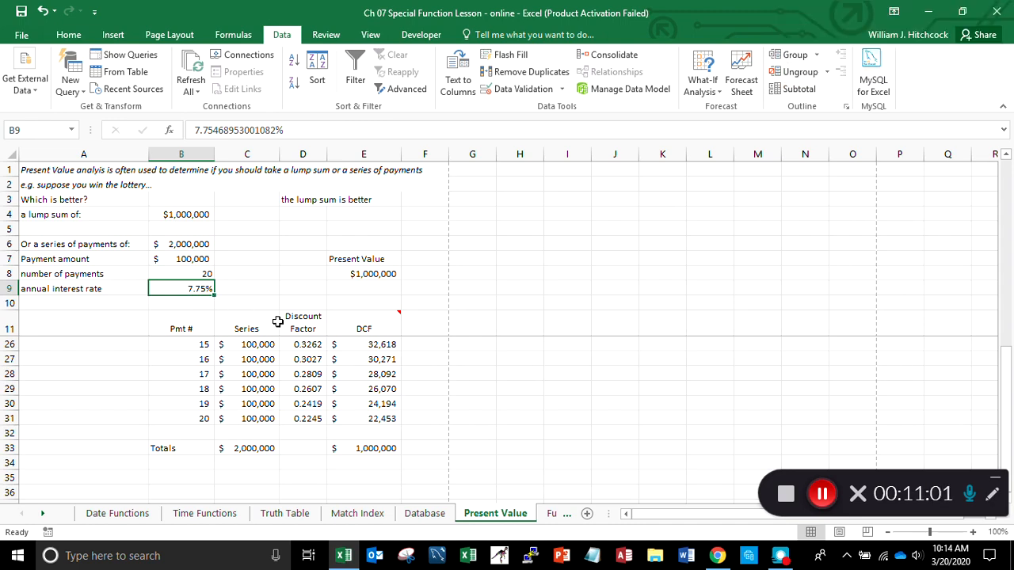
{"action": "type", "text": "4"}
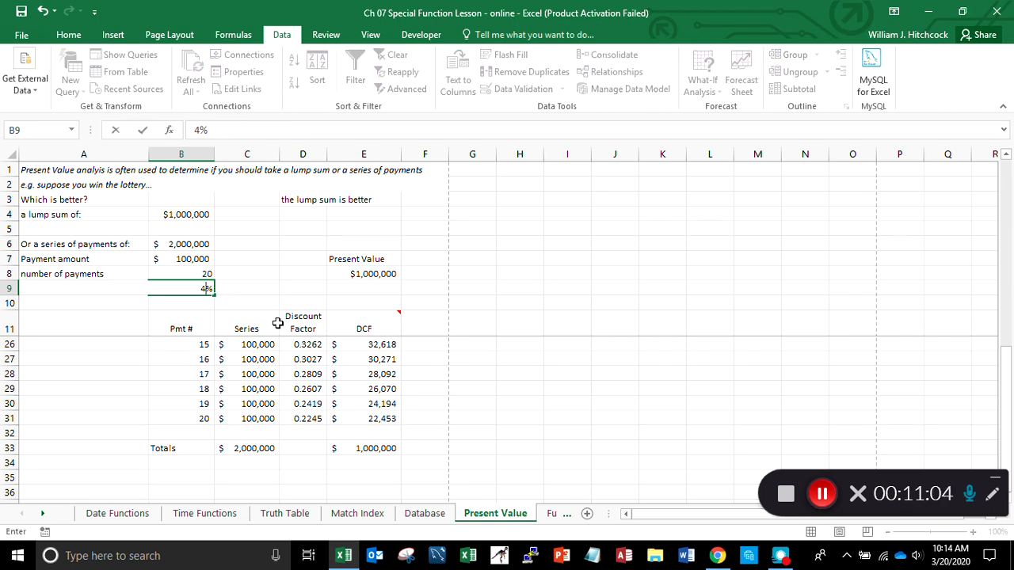
{"action": "key", "text": "Return"}
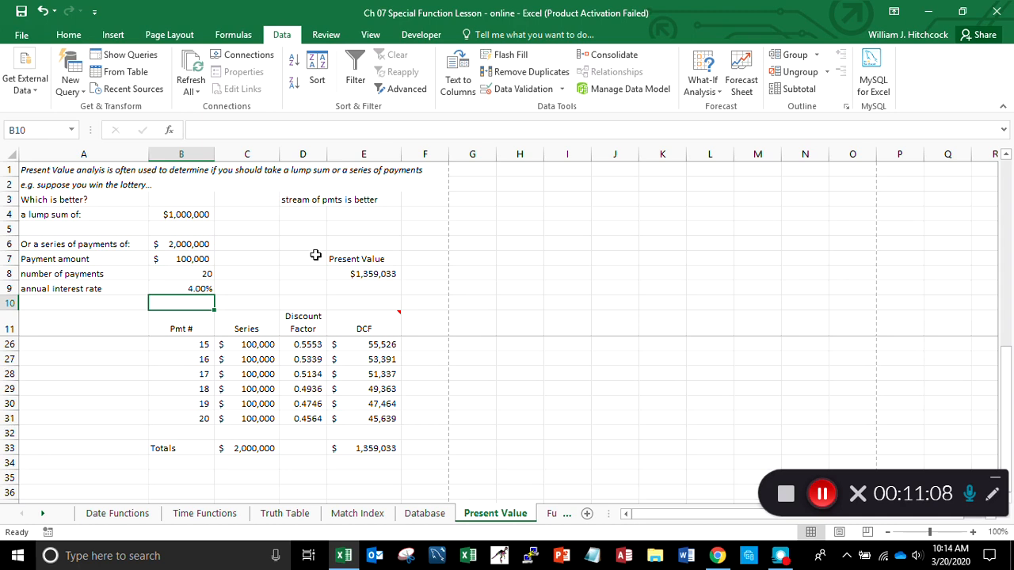
{"action": "left_click", "coordinate": [191, 289]}
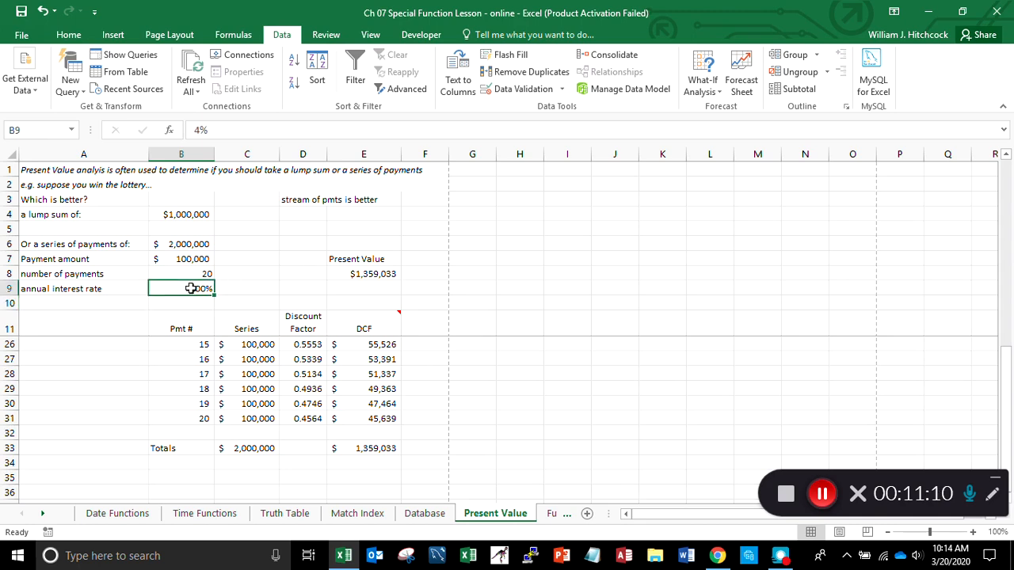
{"action": "type", "text": "8"}
{"action": "key", "text": "Return"}
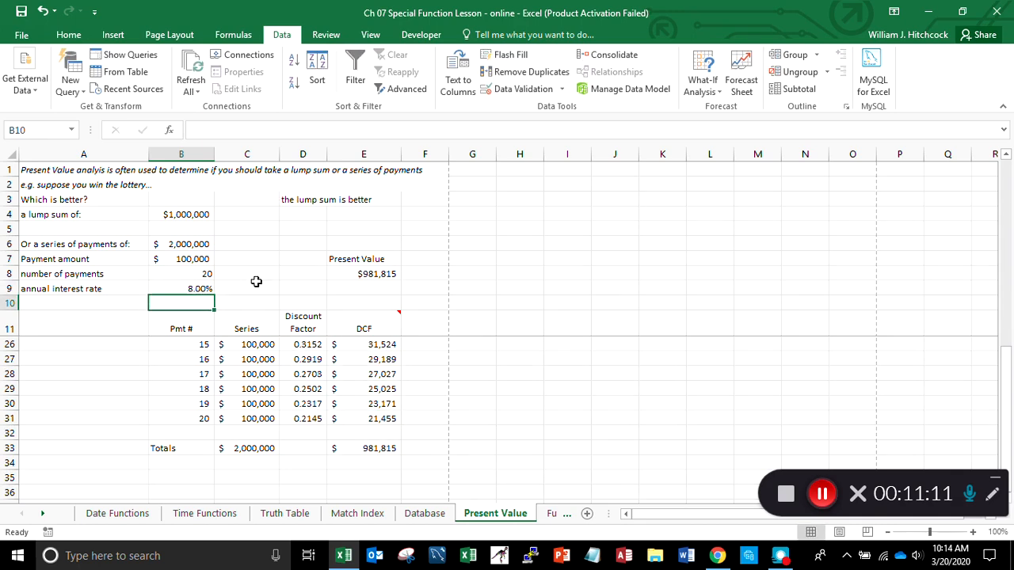